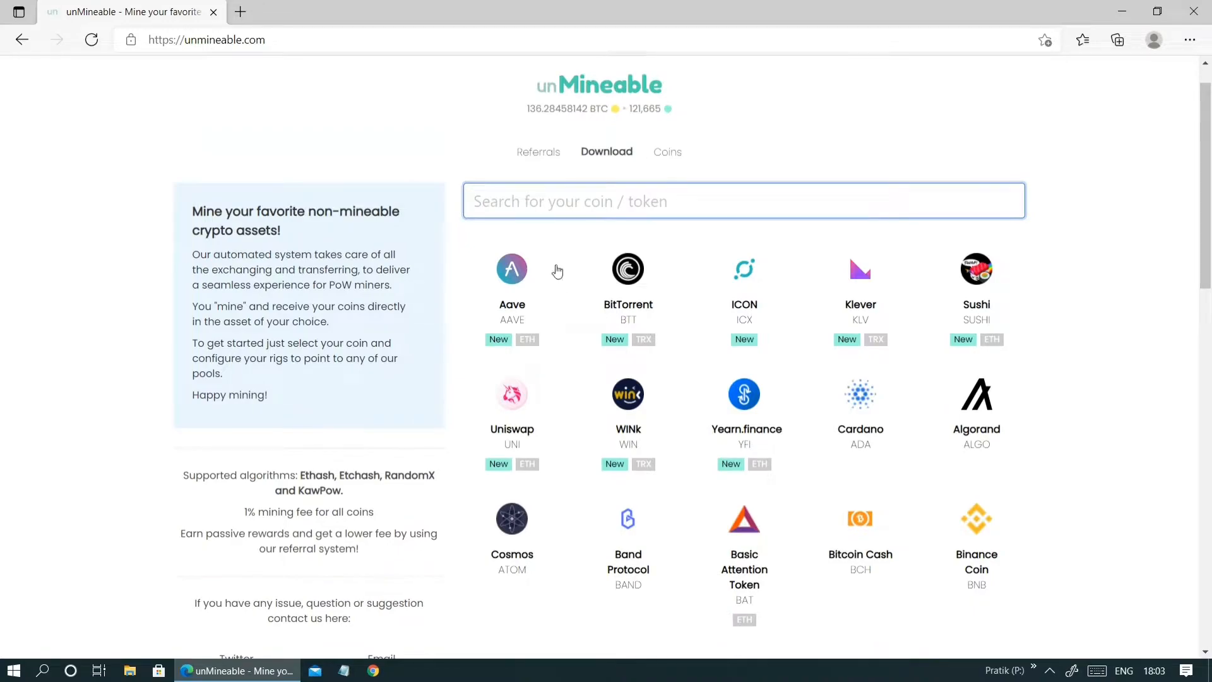
Open the Dogecoin page from the coin list and look over its mining algorithms and pool setup instructions.
{"action": "scroll", "coordinate": [674, 282], "scroll_direction": "down", "scroll_amount": 5}
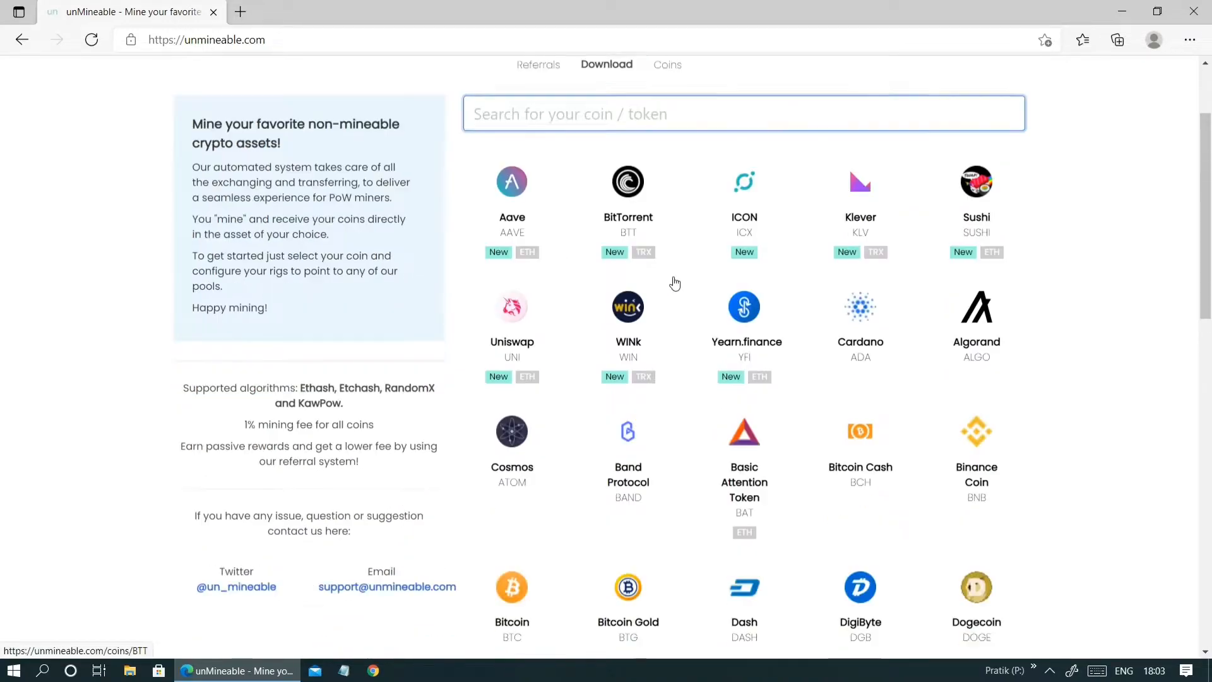
{"action": "left_click", "coordinate": [980, 336]}
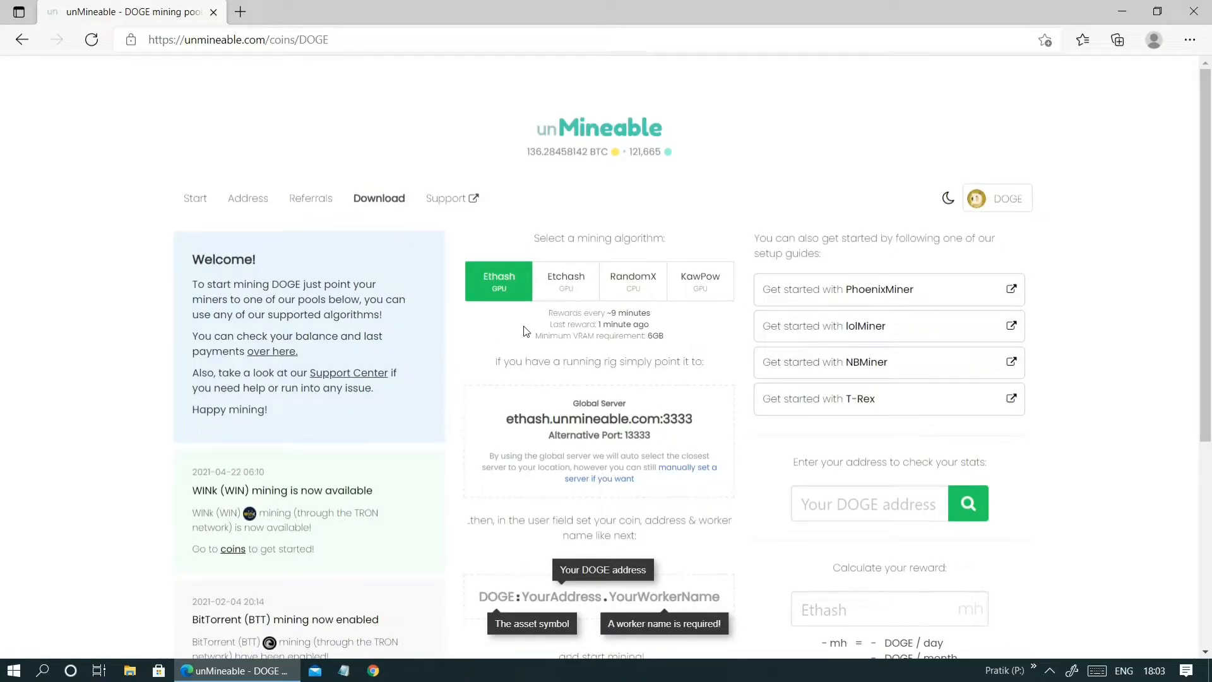
{"action": "scroll", "coordinate": [551, 363], "scroll_direction": "down", "scroll_amount": 1}
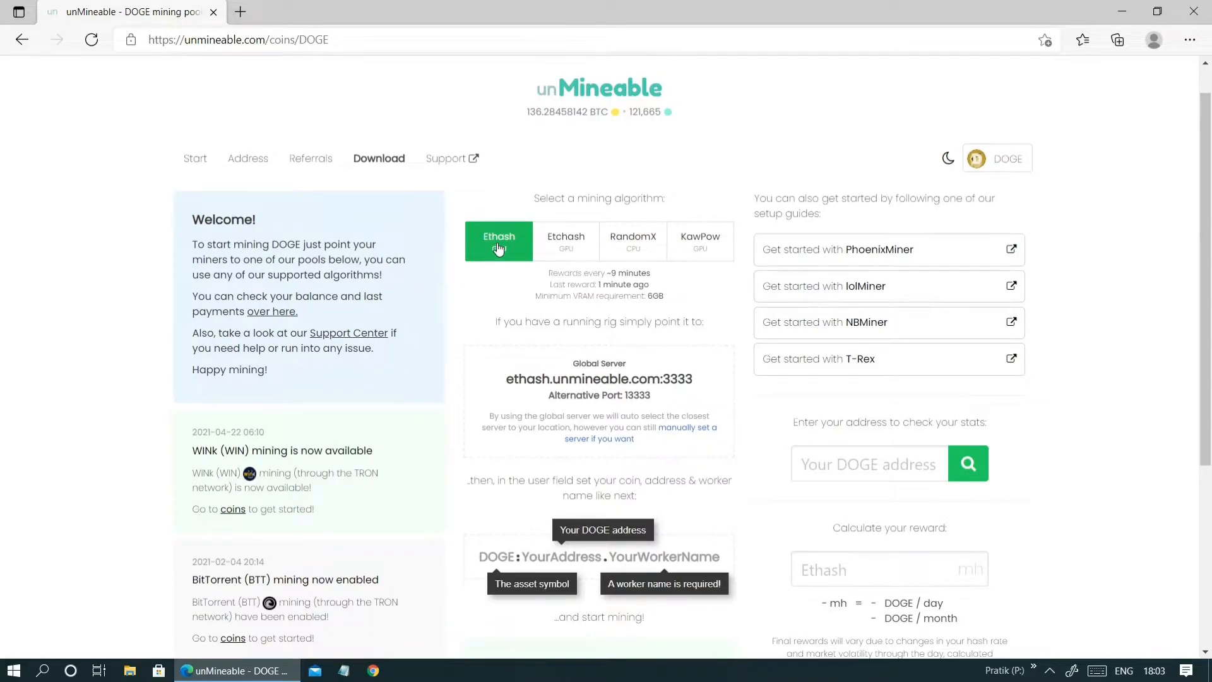
{"action": "scroll", "coordinate": [596, 327], "scroll_direction": "up", "scroll_amount": 1}
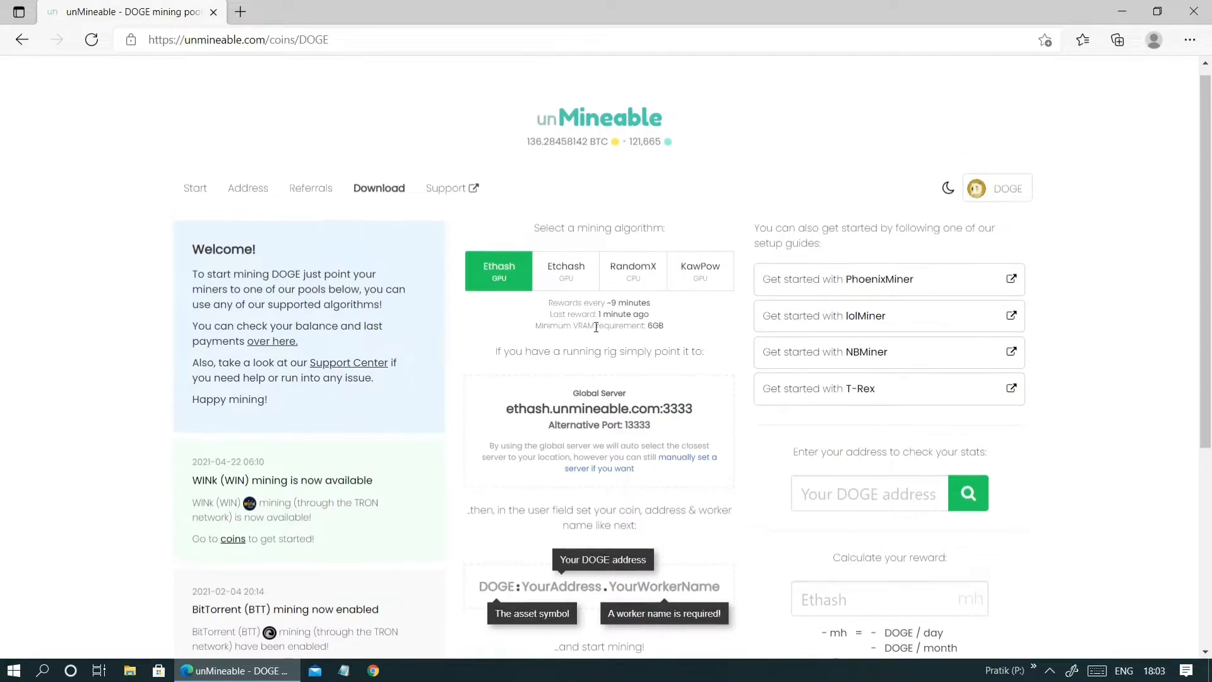
{"action": "scroll", "coordinate": [596, 327], "scroll_direction": "down", "scroll_amount": 5}
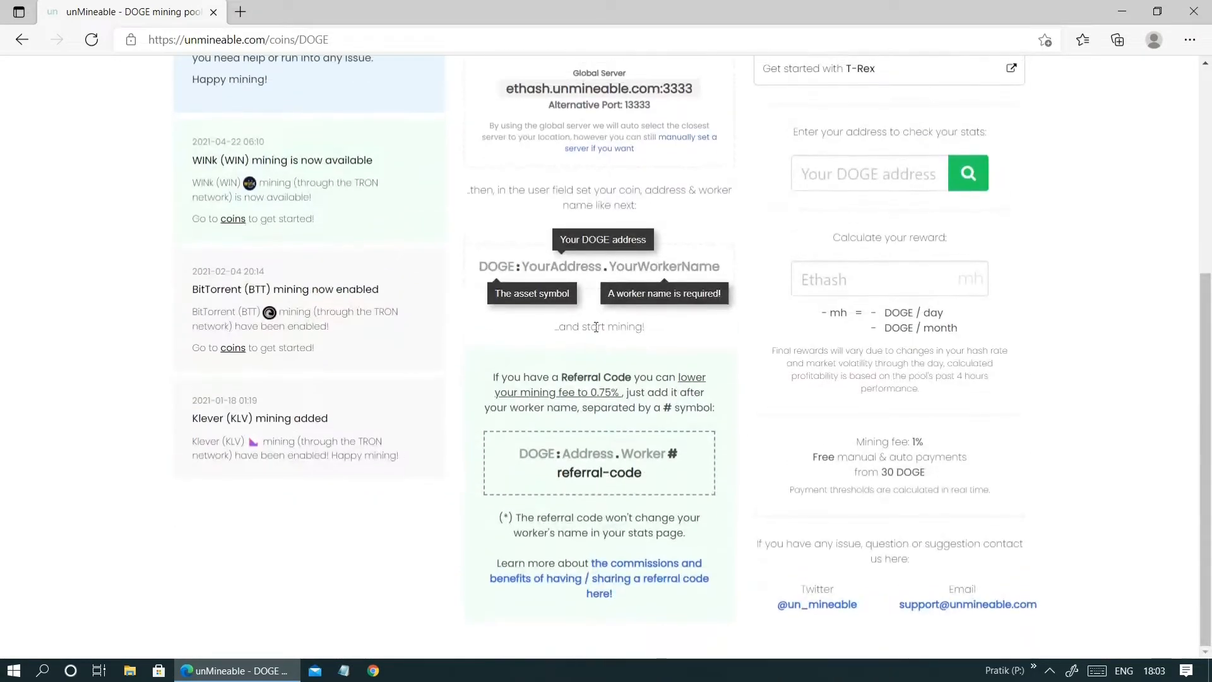
{"action": "scroll", "coordinate": [596, 327], "scroll_direction": "up", "scroll_amount": 6}
{"action": "scroll", "coordinate": [597, 327], "scroll_direction": "down", "scroll_amount": 1}
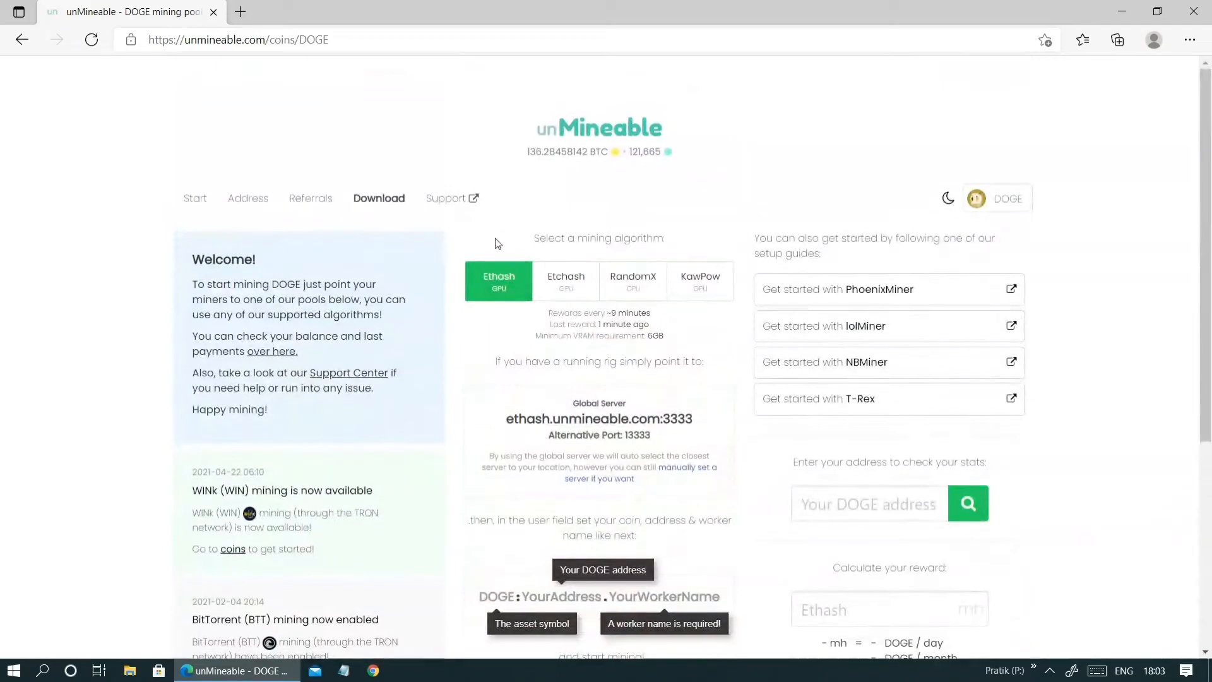
Save the v1.1.0-beta-mfi Win 64bits miner download, with miner files included, to the Desktop as unMineable.Miner.1.1.0-beta-mfi (1).
{"action": "left_click", "coordinate": [387, 201]}
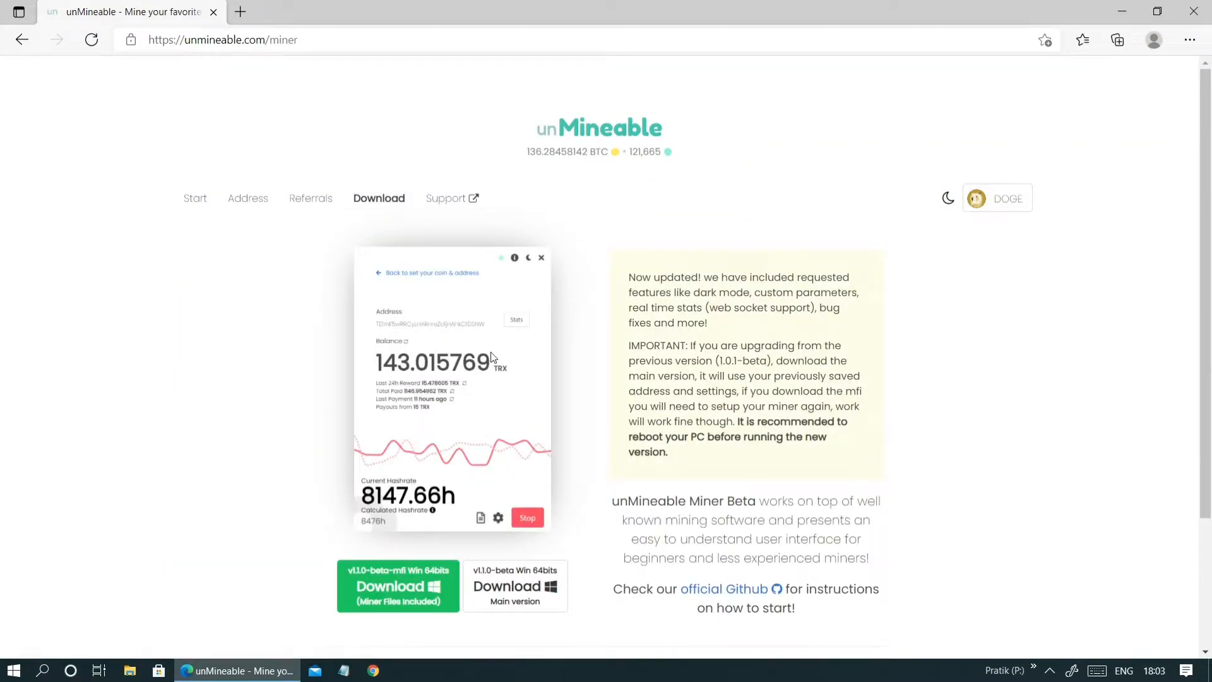
{"action": "scroll", "coordinate": [463, 390], "scroll_direction": "down", "scroll_amount": 2}
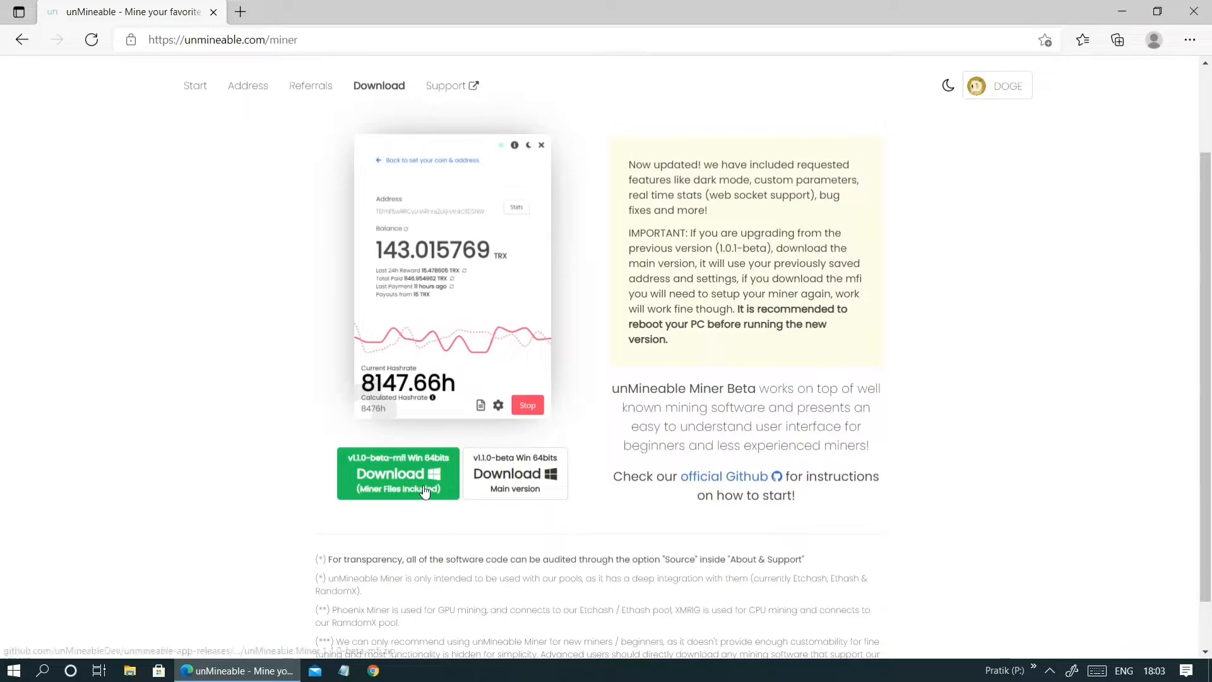
{"action": "right_click", "coordinate": [423, 489]}
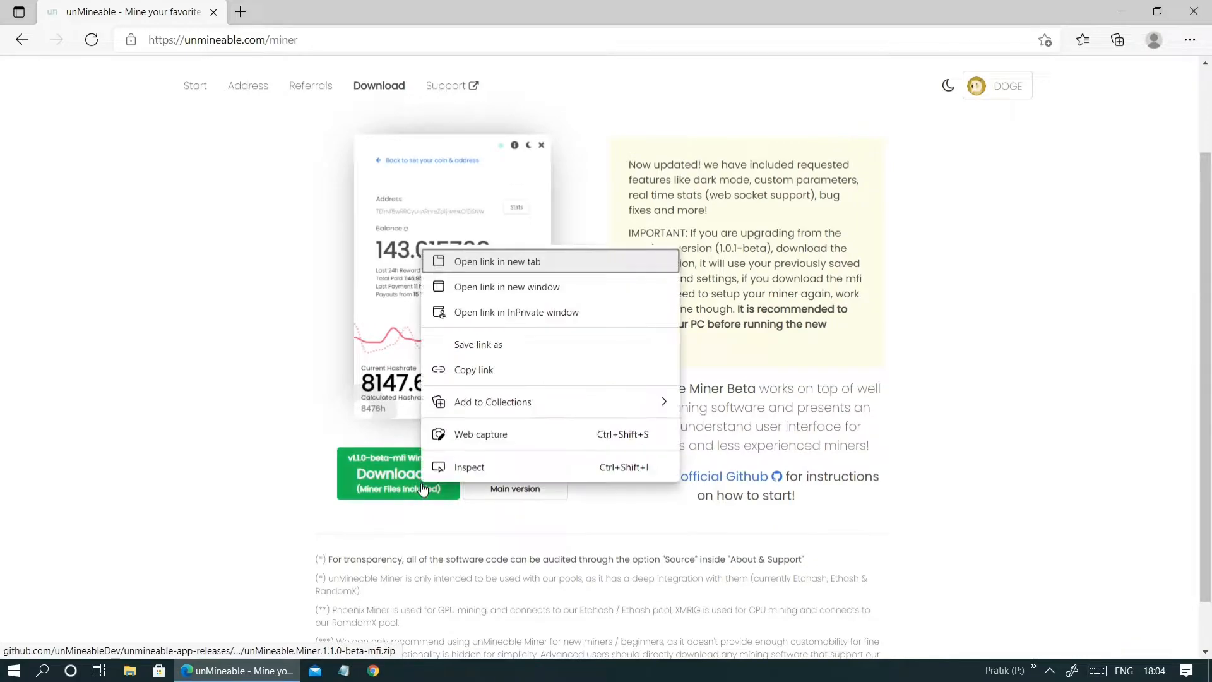
{"action": "left_click", "coordinate": [466, 354]}
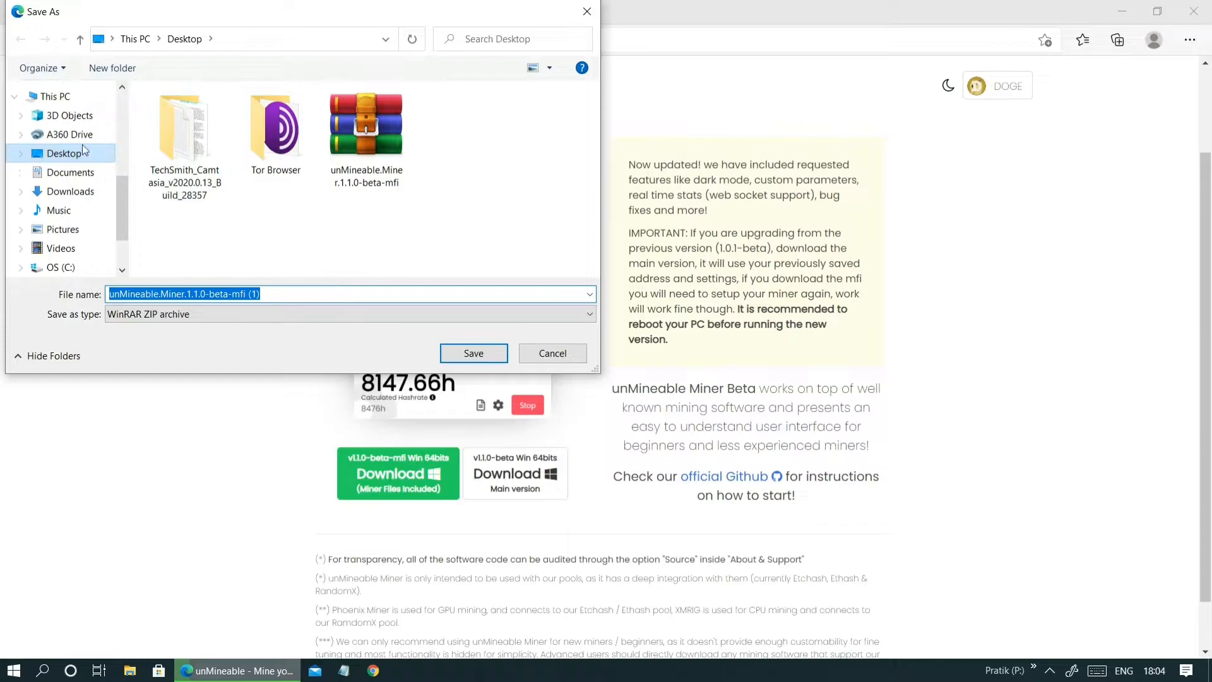
{"action": "left_click", "coordinate": [71, 153]}
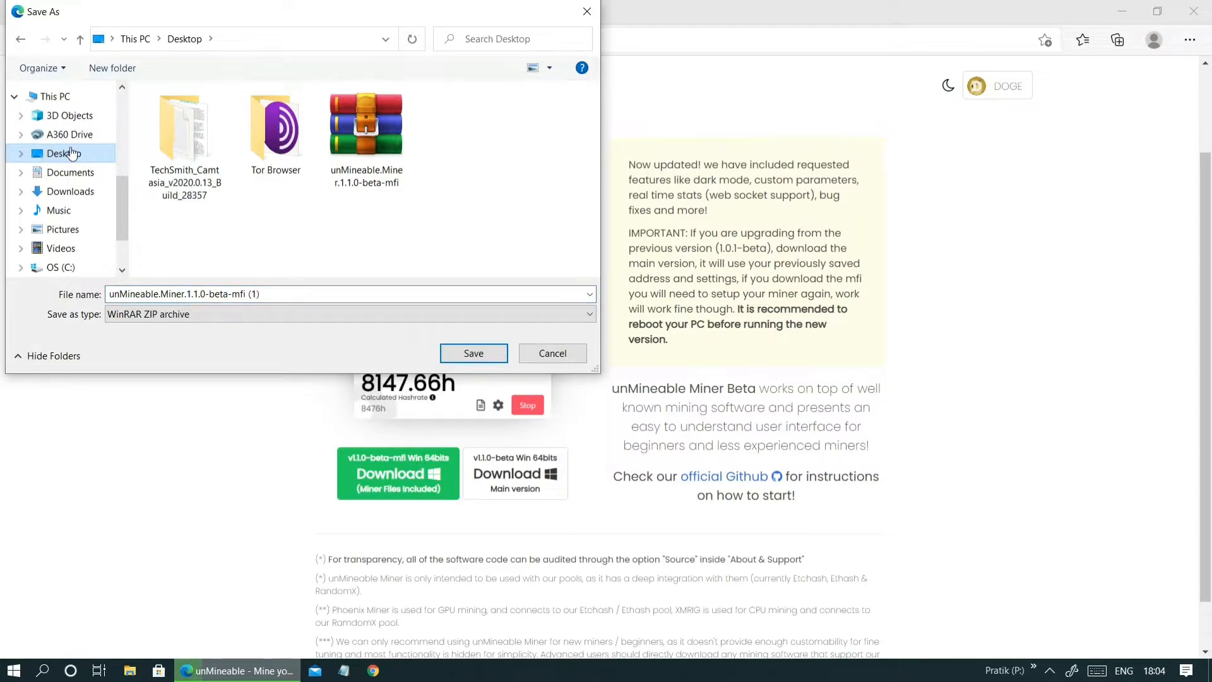
{"action": "left_click", "coordinate": [474, 354]}
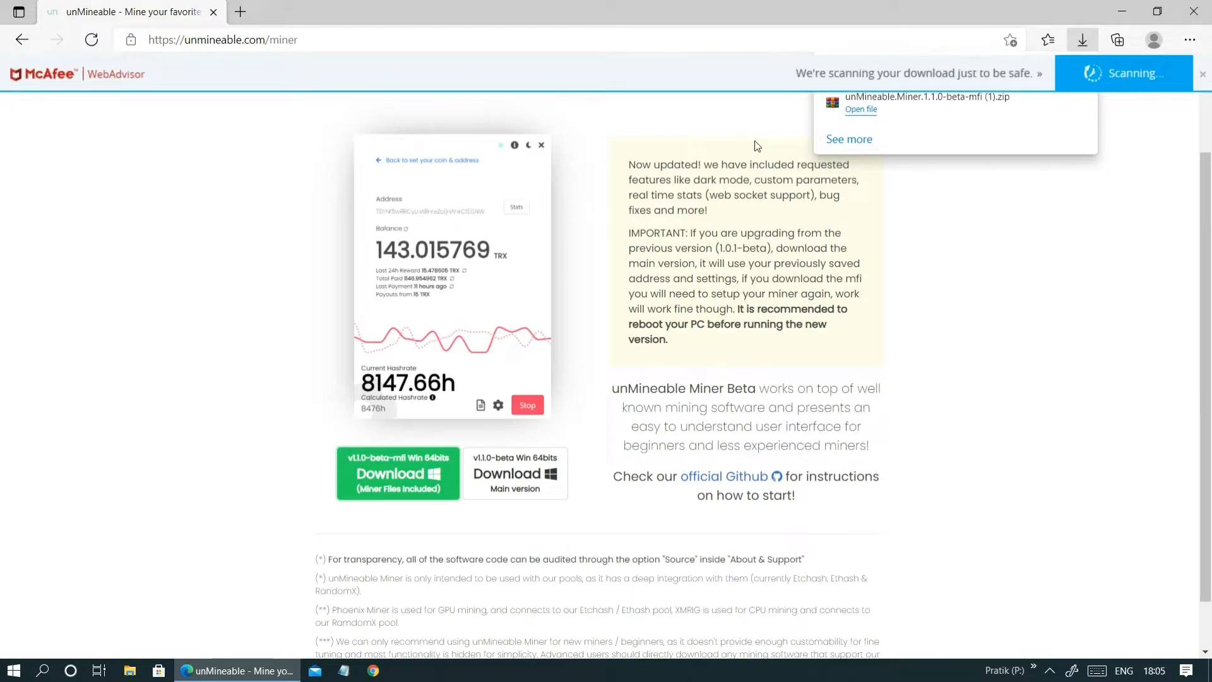
{"action": "left_click", "coordinate": [1053, 671]}
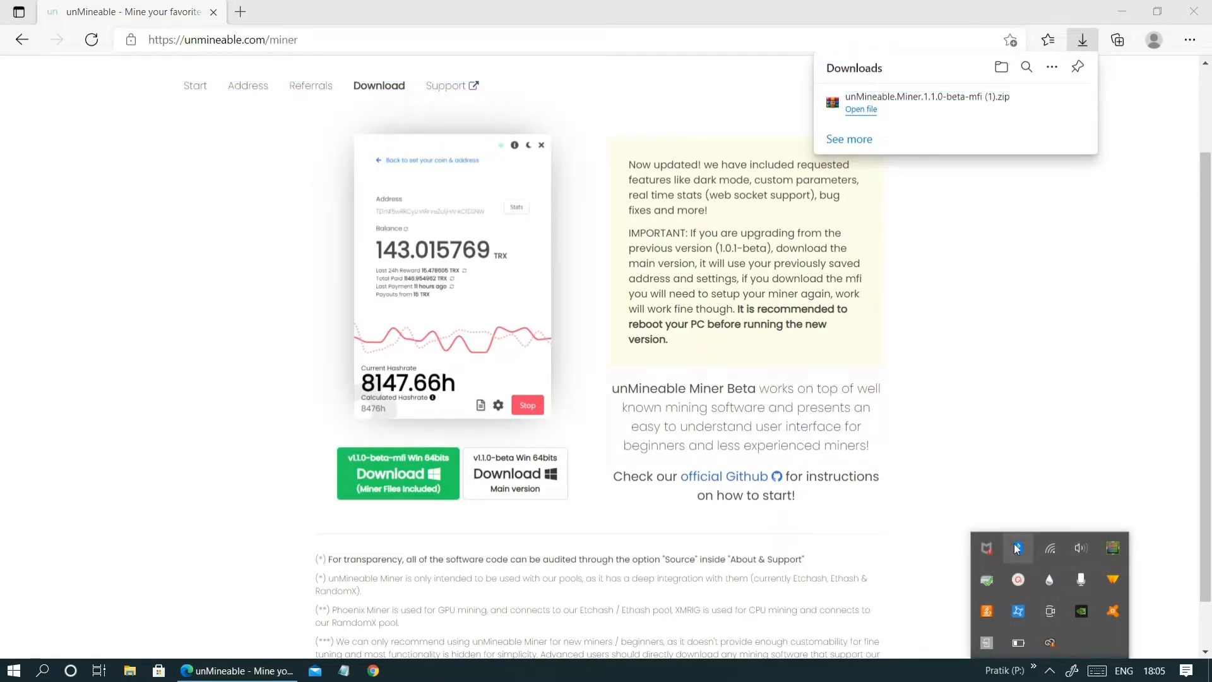
{"action": "right_click", "coordinate": [989, 549]}
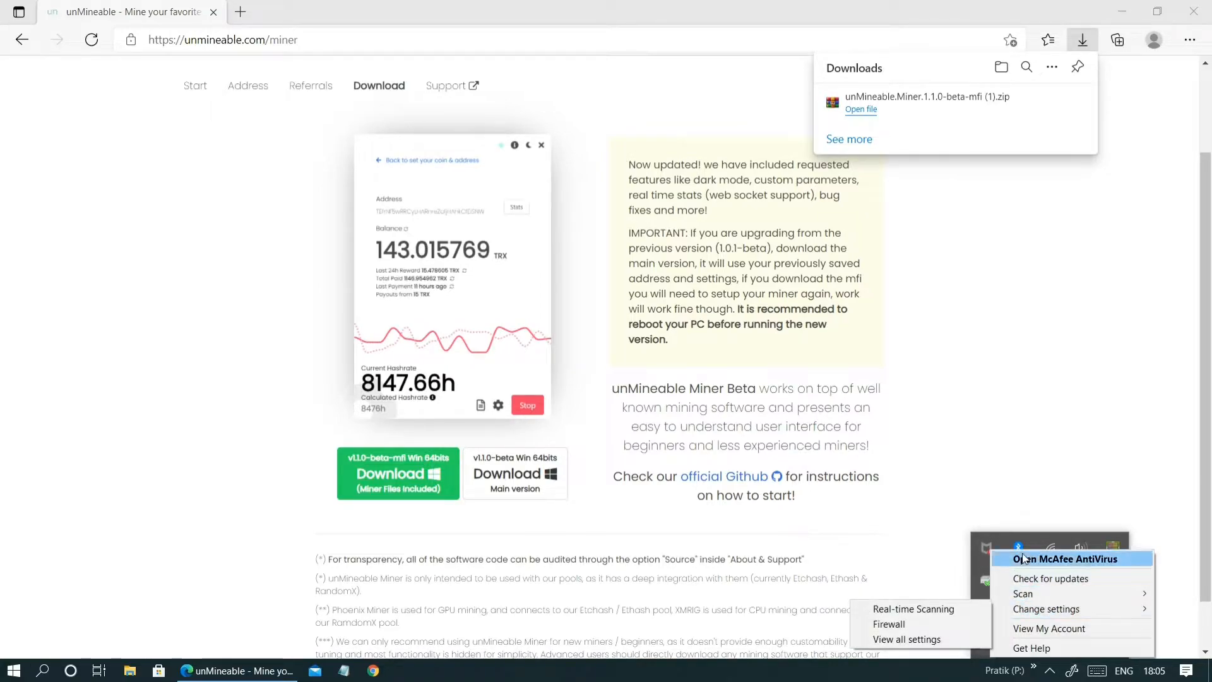
{"action": "left_click", "coordinate": [1048, 399]}
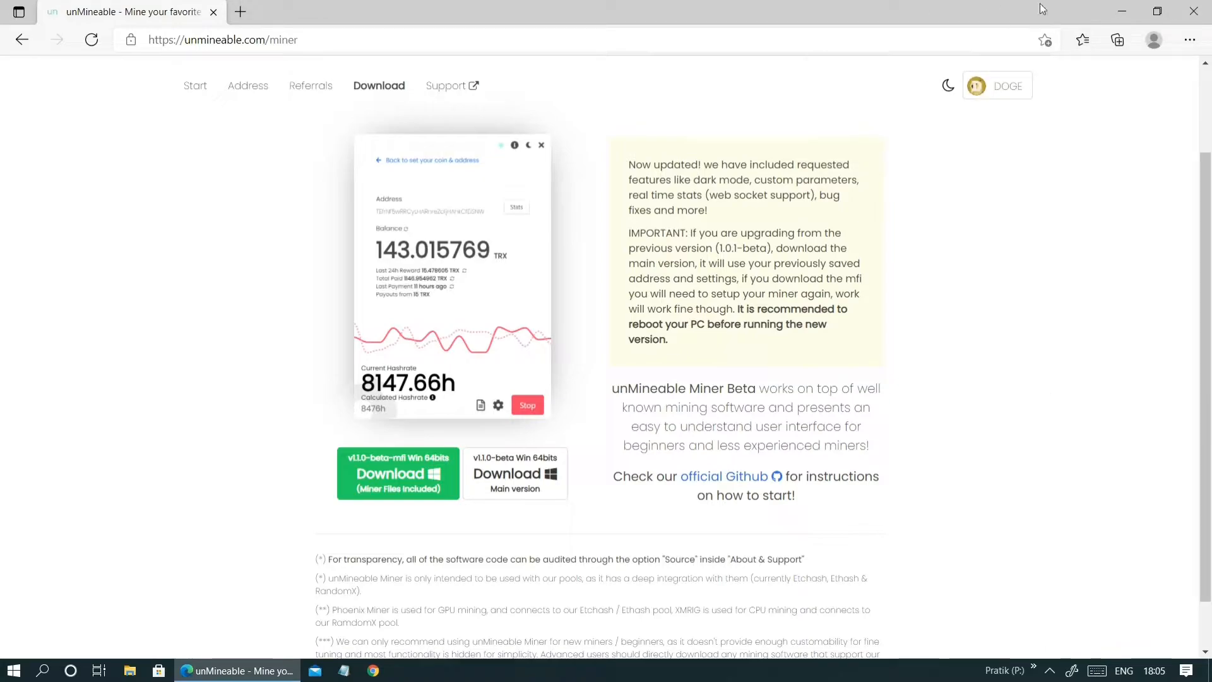
Show the desktop and extract the unMineable.Miner.1.1.0-beta-mfi archive directly onto it.
{"action": "key", "text": "super+d"}
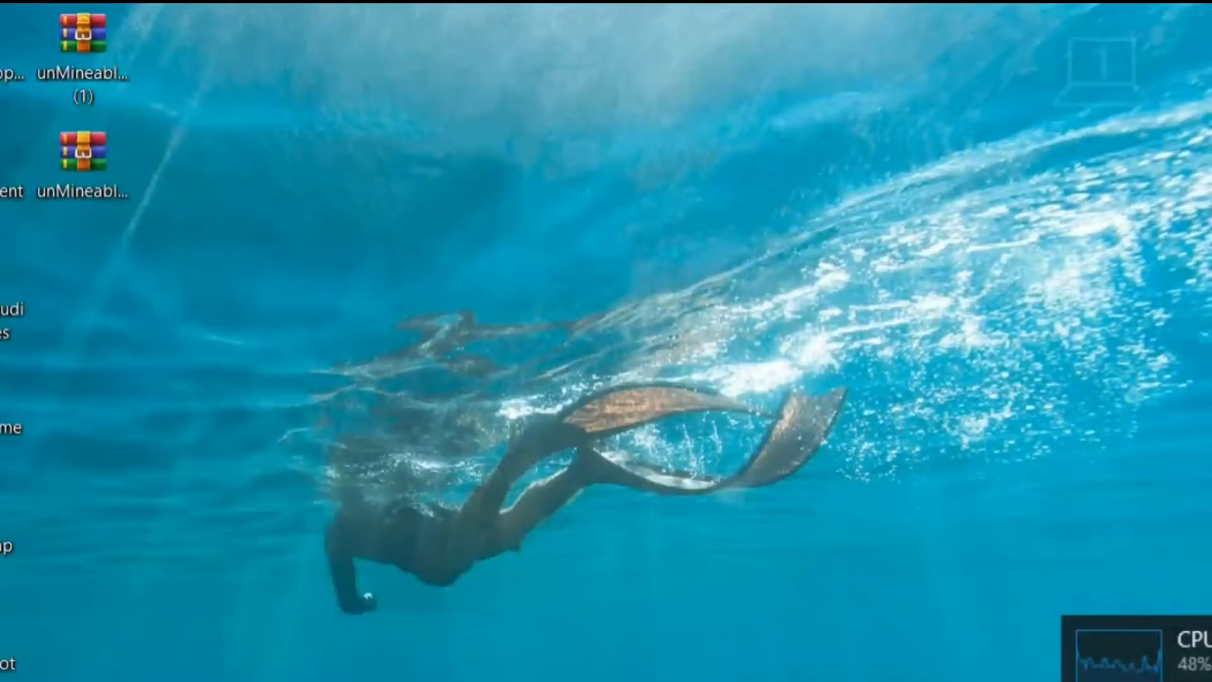
{"action": "left_click", "coordinate": [79, 173]}
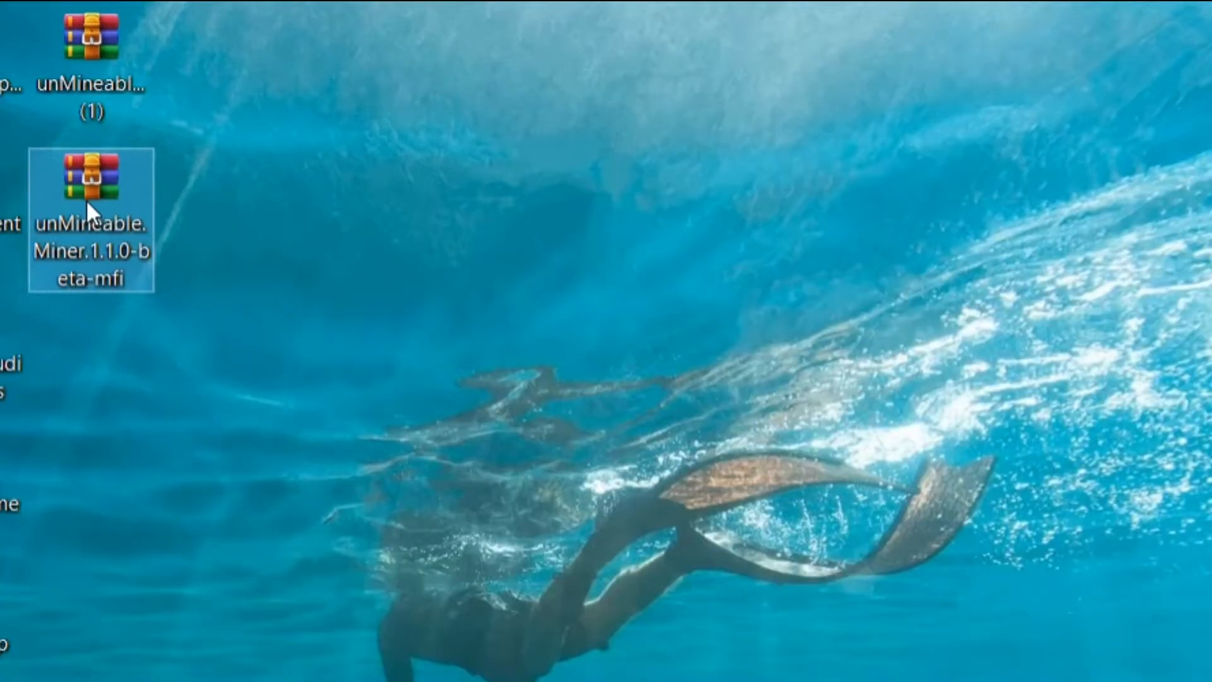
{"action": "right_click", "coordinate": [86, 200]}
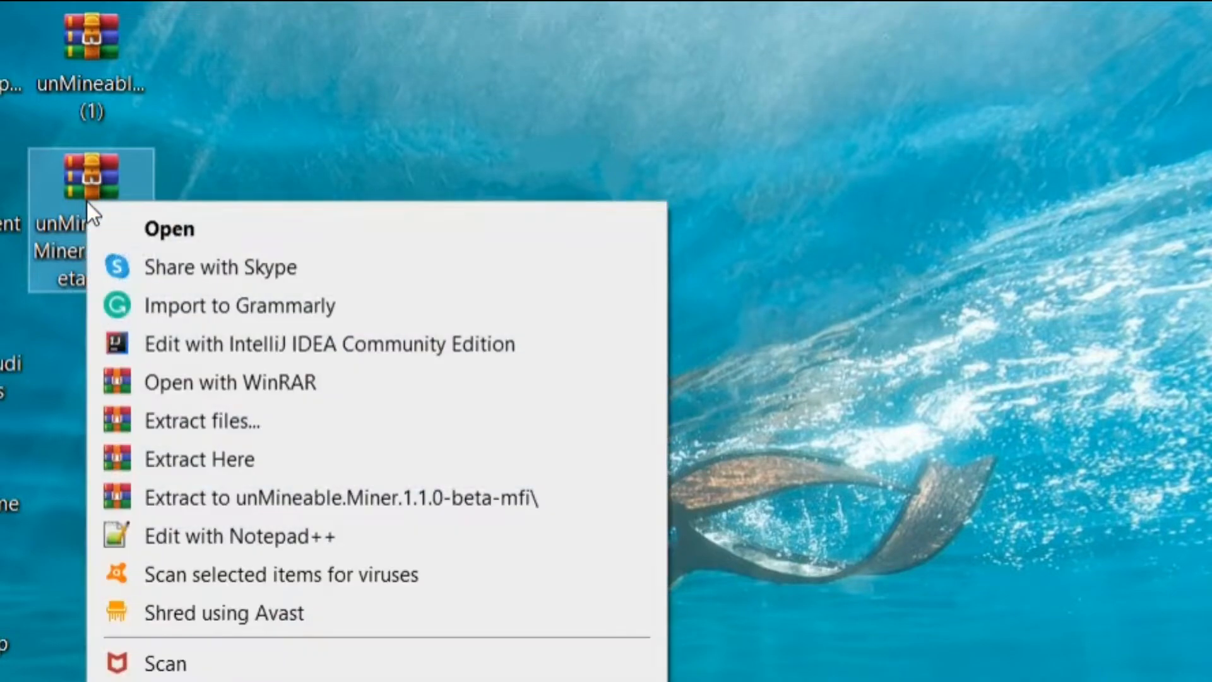
{"action": "left_click", "coordinate": [206, 466]}
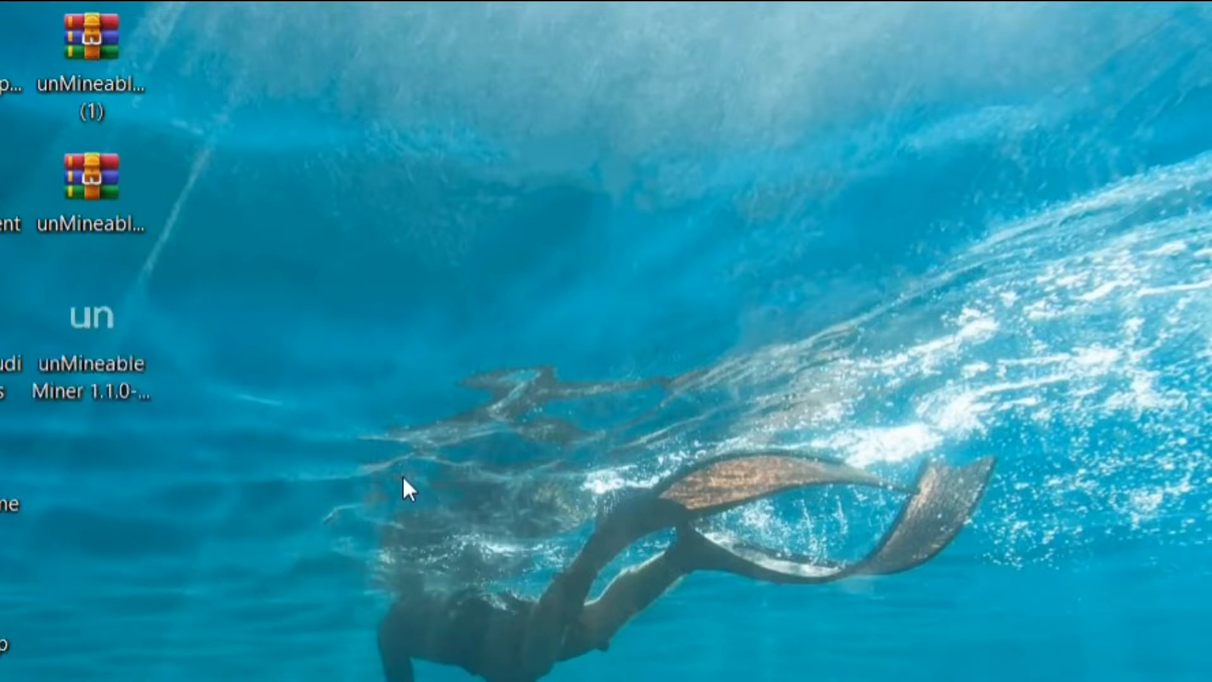
Launch the extracted unMineable Miner 1.1.0 program and continue past its welcome screen.
{"action": "left_click", "coordinate": [115, 339]}
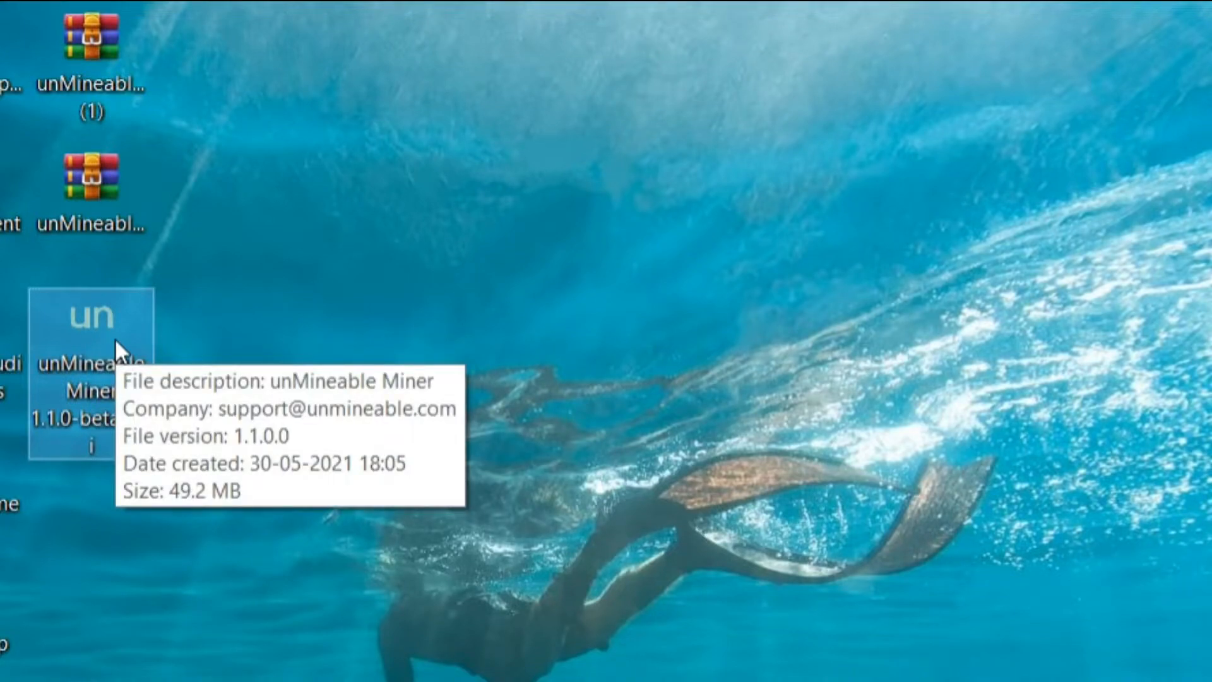
{"action": "double_click", "coordinate": [115, 339]}
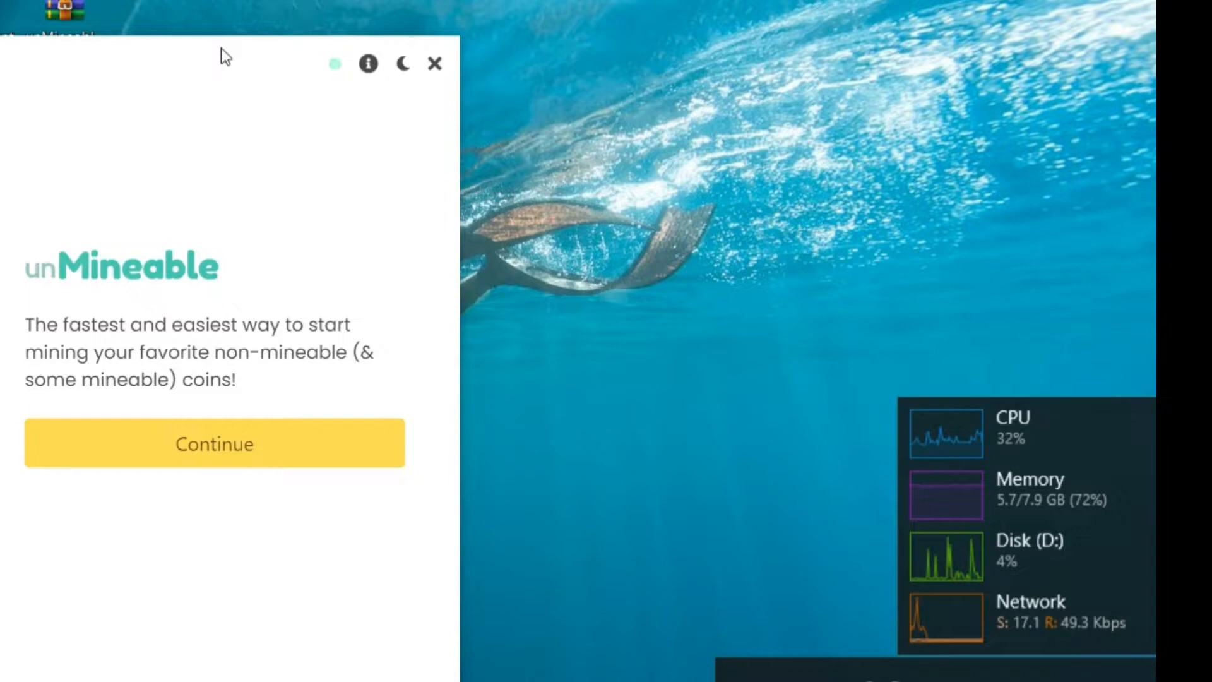
{"action": "left_click", "coordinate": [234, 460]}
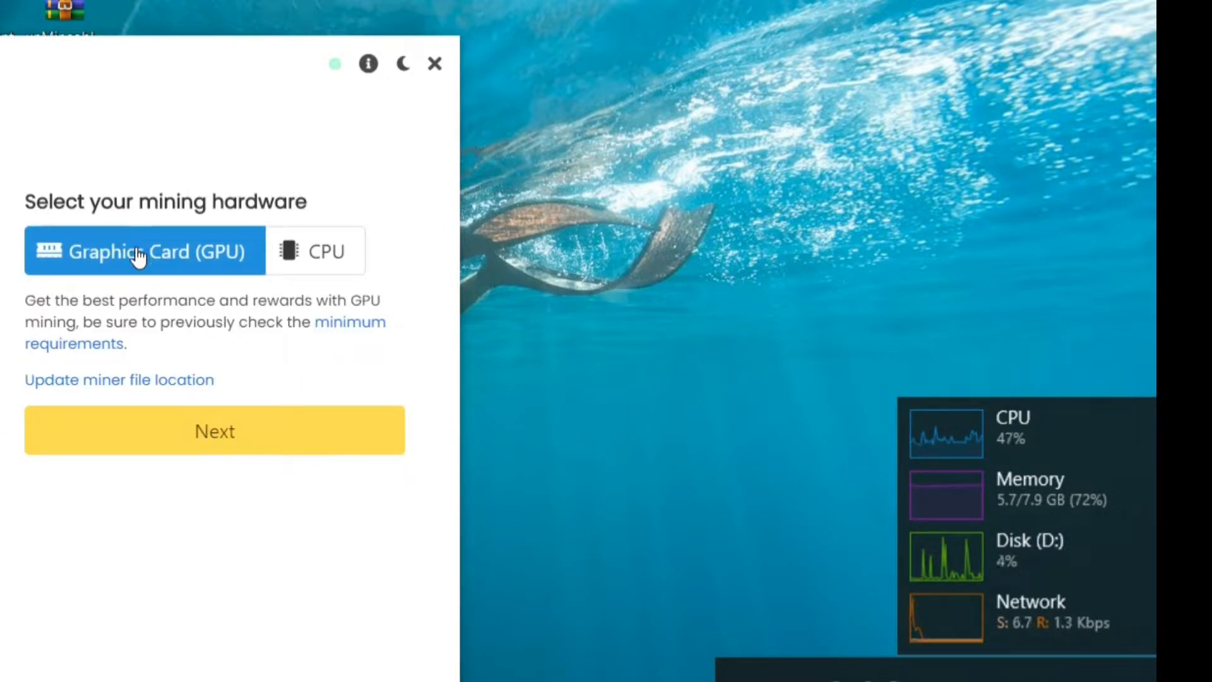
Choose Graphics Card (GPU) as the mining hardware, proceed, and keep Dogecoin as the coin to mine.
{"action": "left_click", "coordinate": [320, 252]}
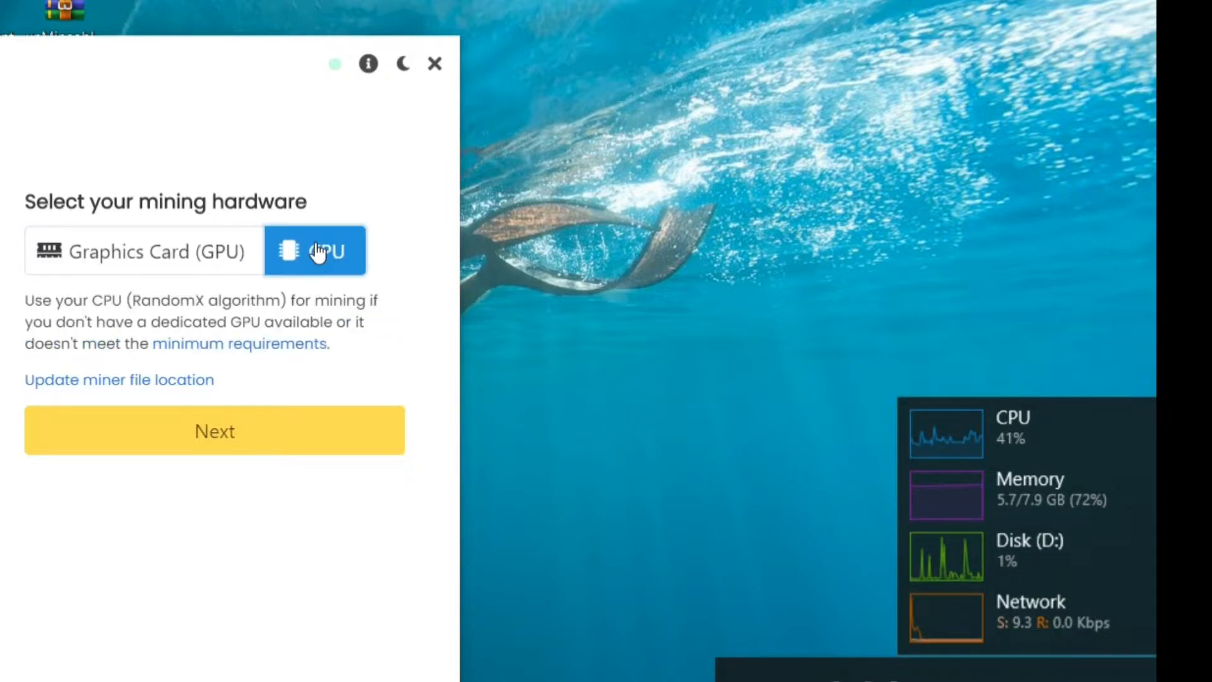
{"action": "left_click", "coordinate": [163, 264]}
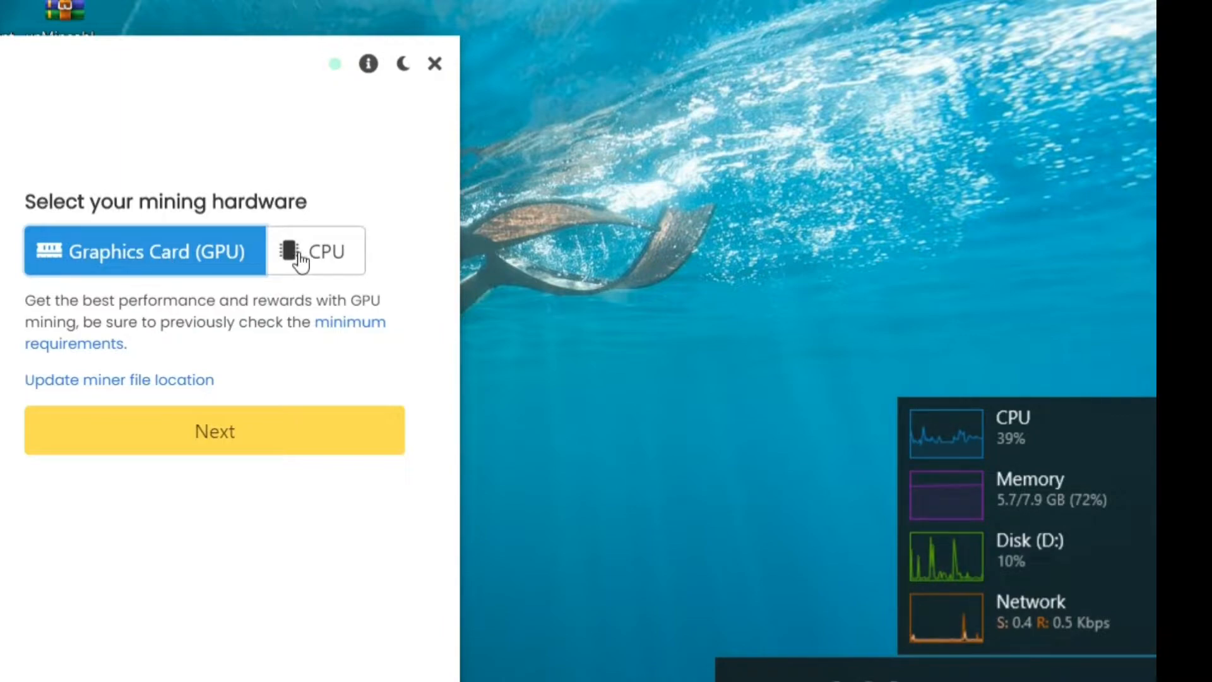
{"action": "left_click", "coordinate": [320, 261]}
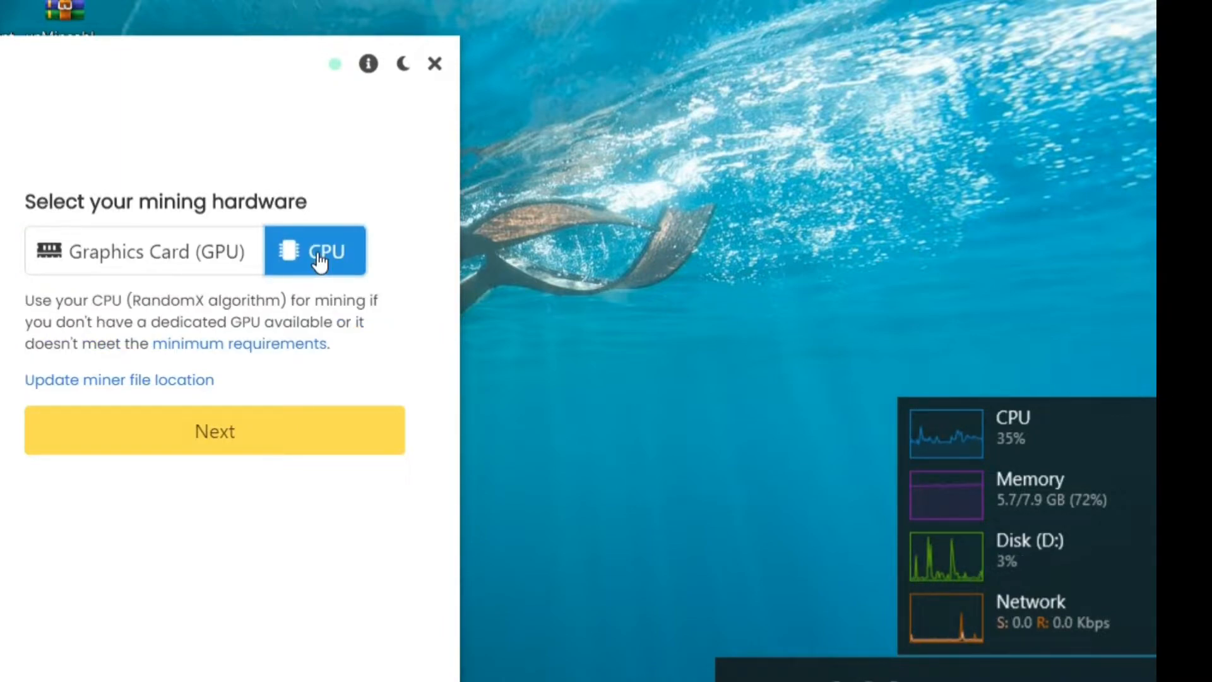
{"action": "left_click", "coordinate": [156, 254]}
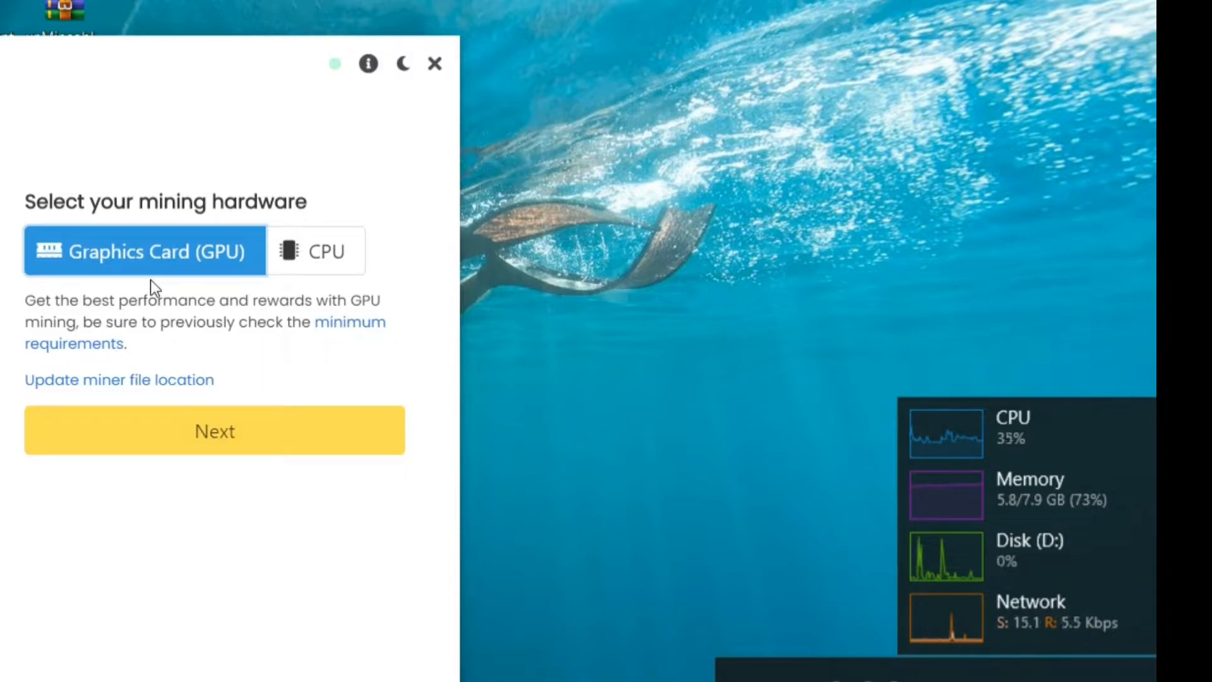
{"action": "left_click", "coordinate": [217, 434]}
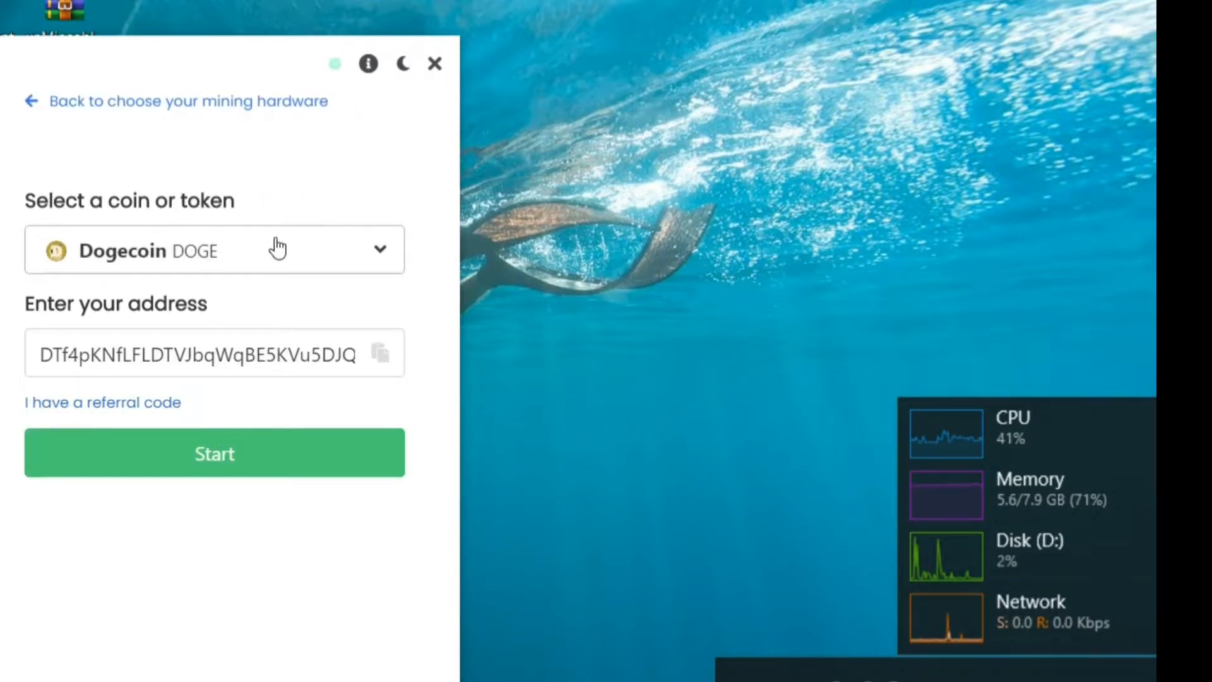
{"action": "left_click", "coordinate": [196, 252]}
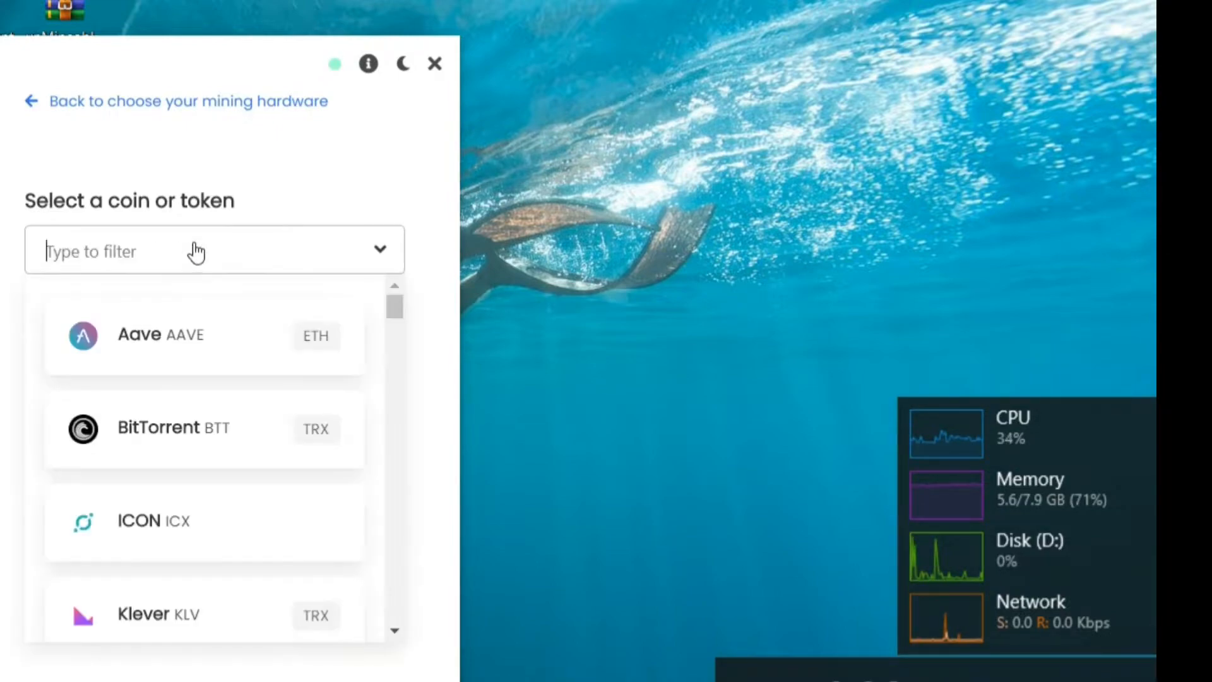
{"action": "left_click", "coordinate": [270, 253]}
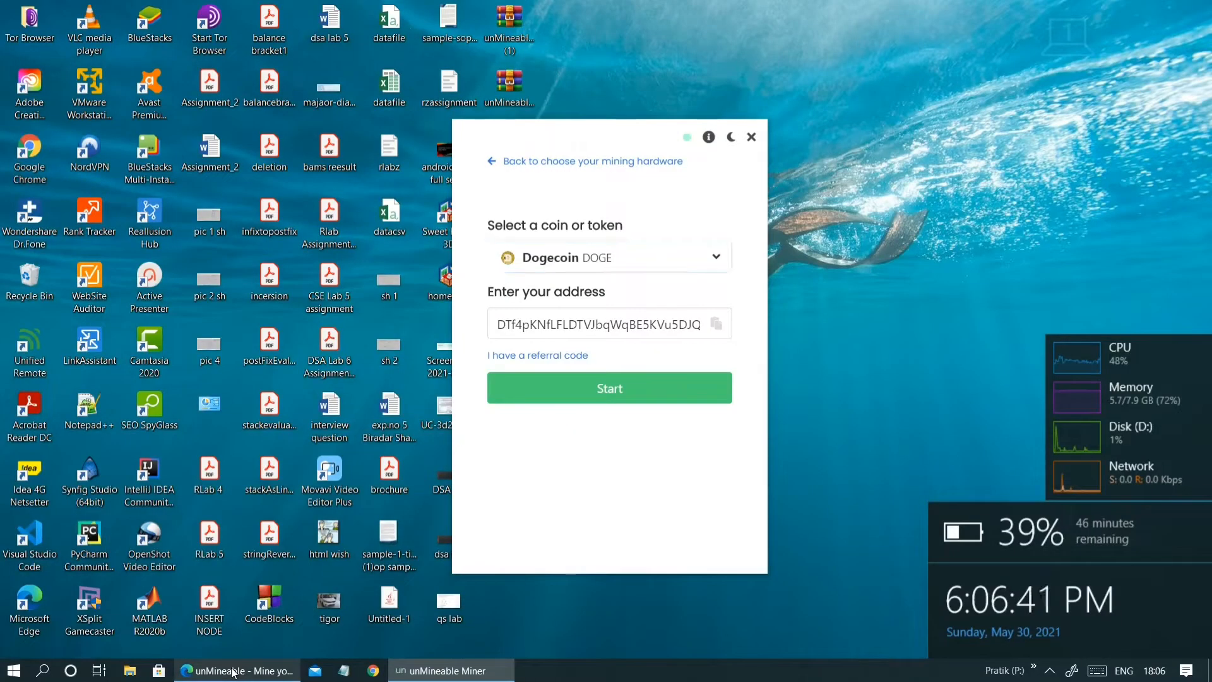
Switch to the Edge browser, open Google in a new tab and search for dogecoin.
{"action": "left_click", "coordinate": [233, 672]}
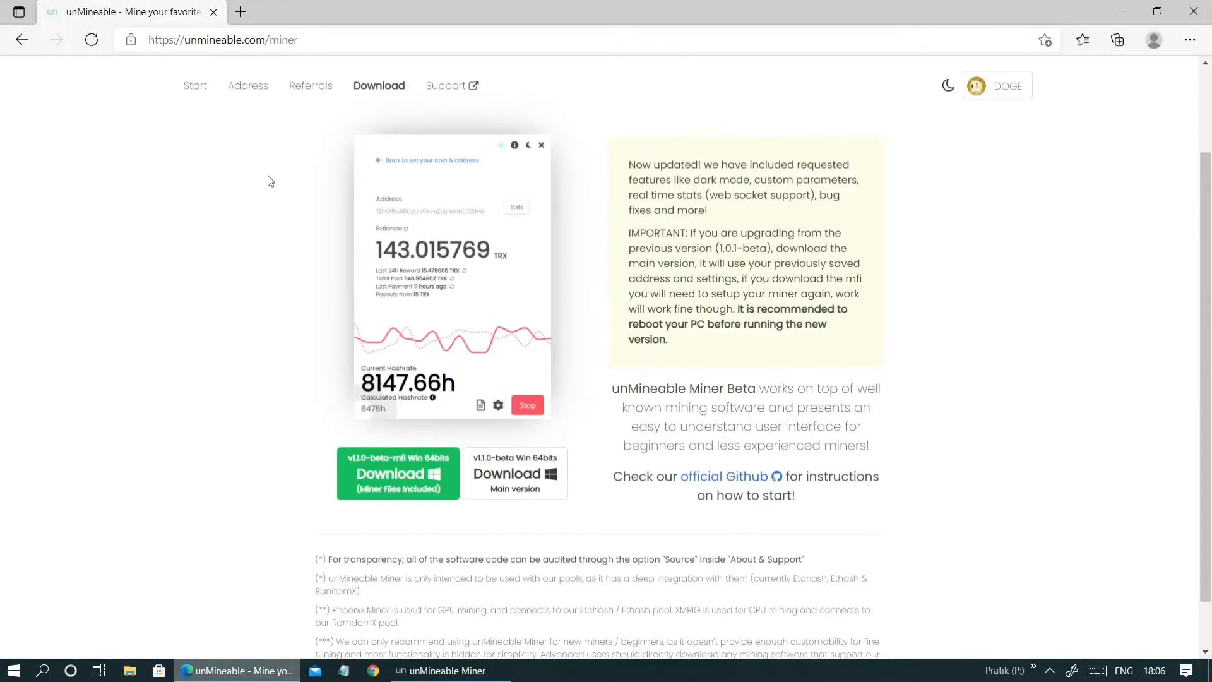
{"action": "left_click", "coordinate": [240, 11]}
{"action": "type", "text": "g"}
{"action": "key", "text": "Return"}
{"action": "type", "text": "doge"}
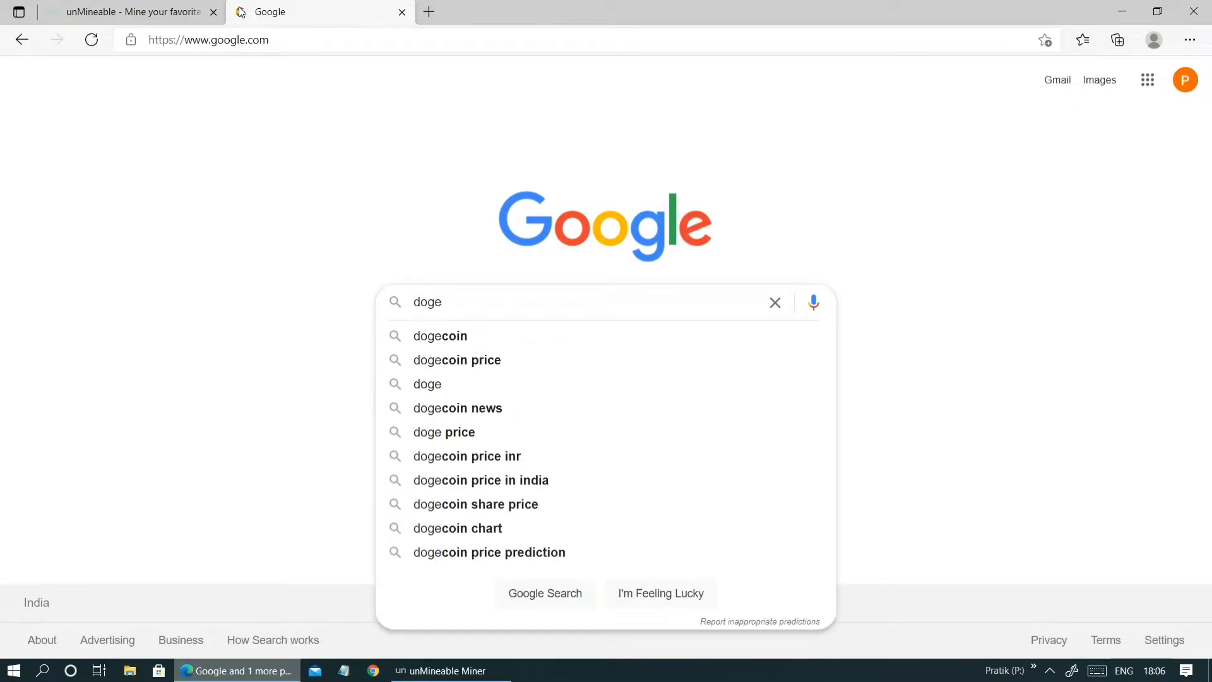
{"action": "key", "text": "Down"}
{"action": "key", "text": "Return"}
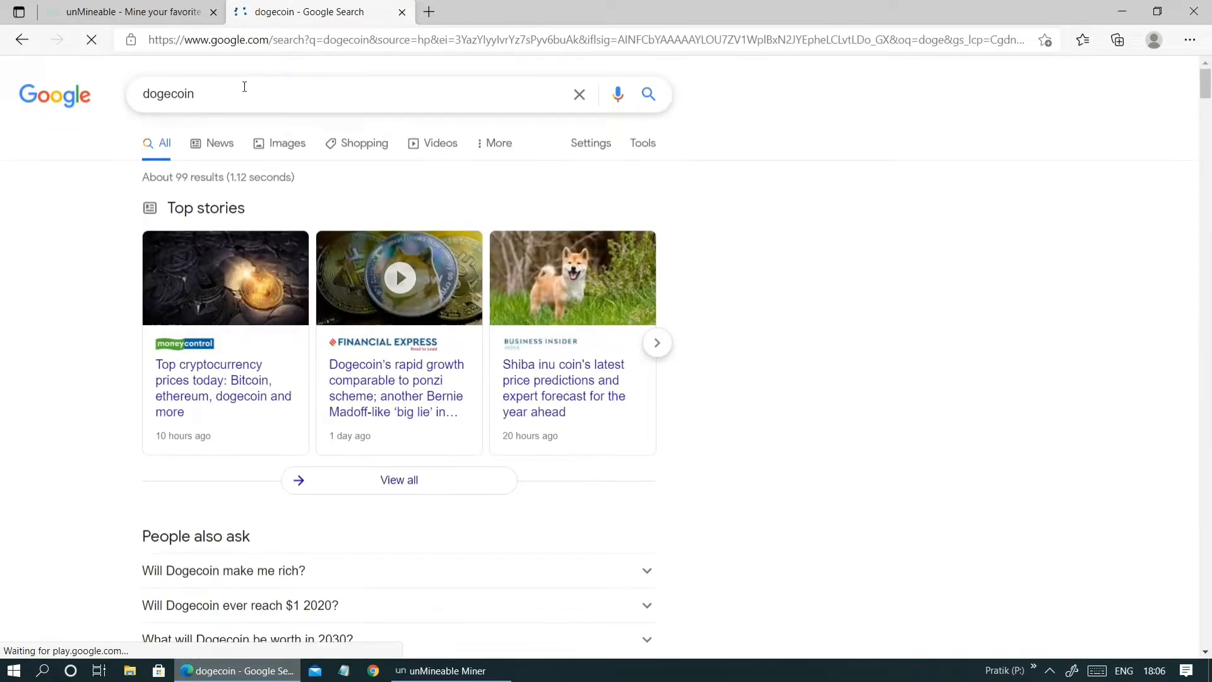
Refine the search to dogecoin.com and open the official Dogecoin website from the results.
{"action": "type", "text": ".com"}
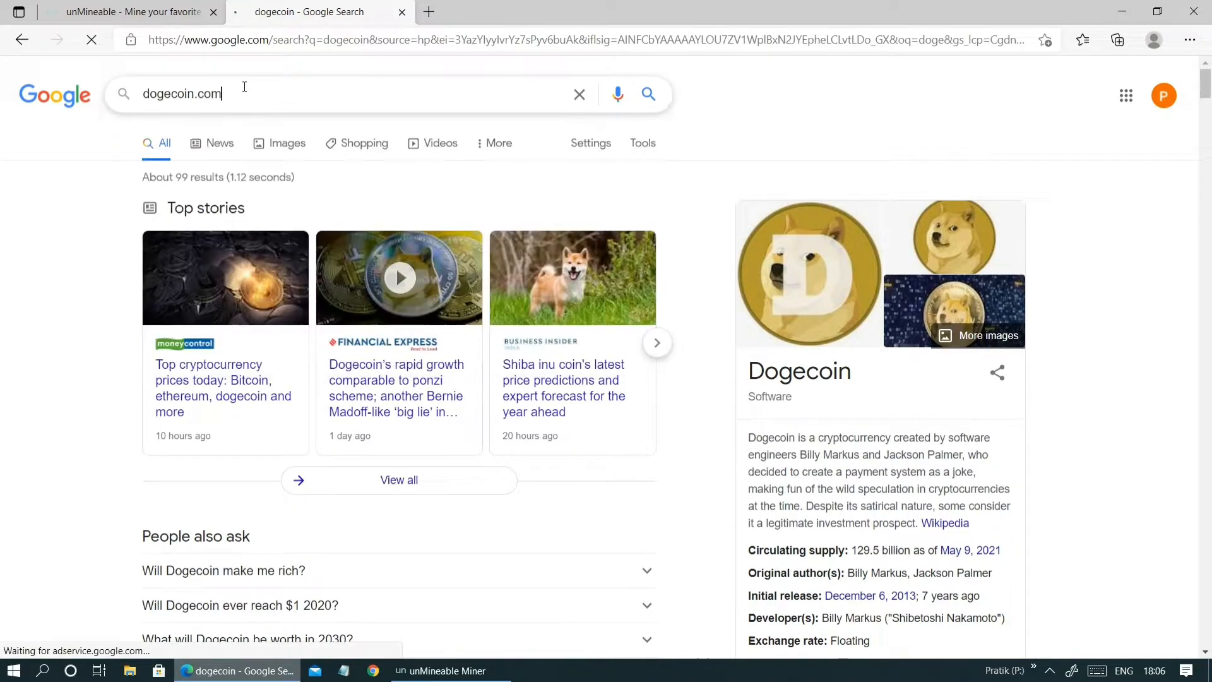
{"action": "key", "text": "Return"}
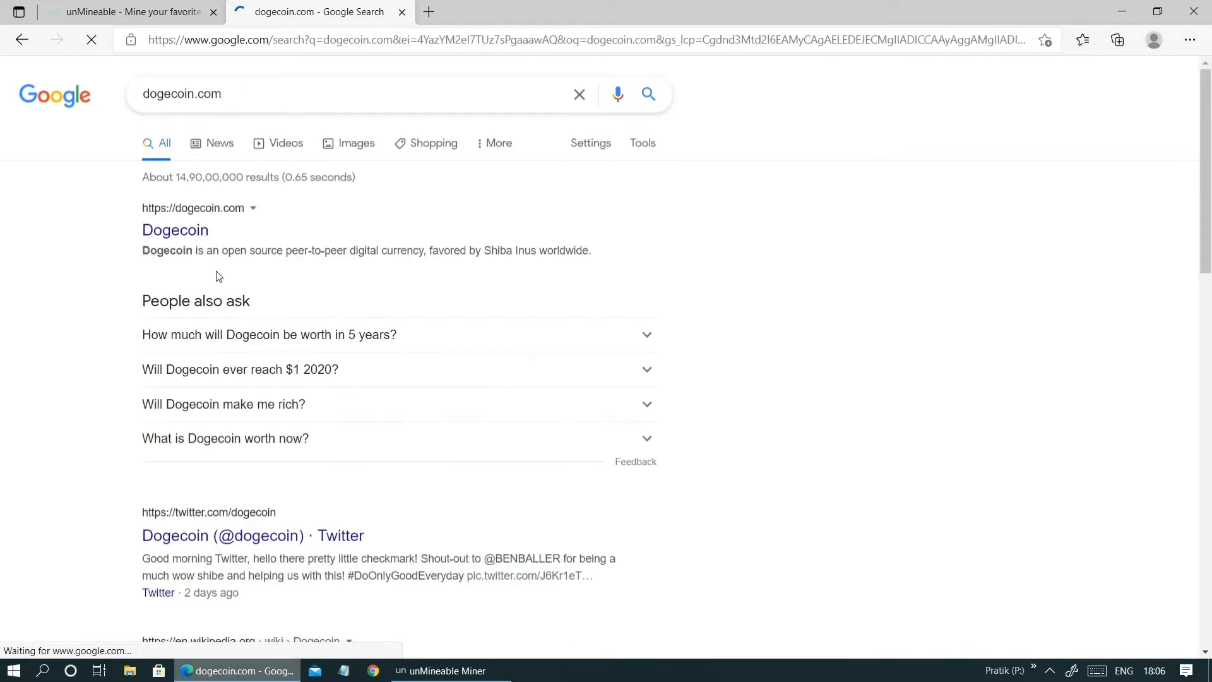
{"action": "left_click", "coordinate": [188, 229]}
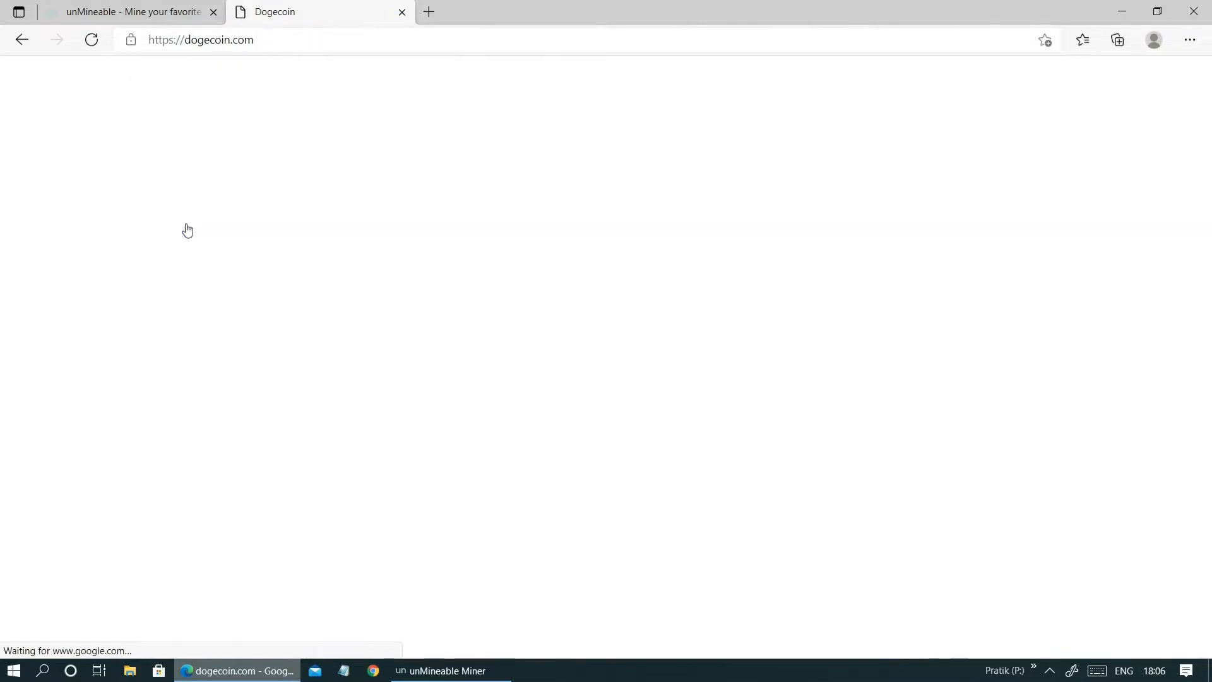
Look through the Dogecoin homepage and go from its getting-started instructions to the wallet section.
{"action": "scroll", "coordinate": [506, 315], "scroll_direction": "down", "scroll_amount": 12}
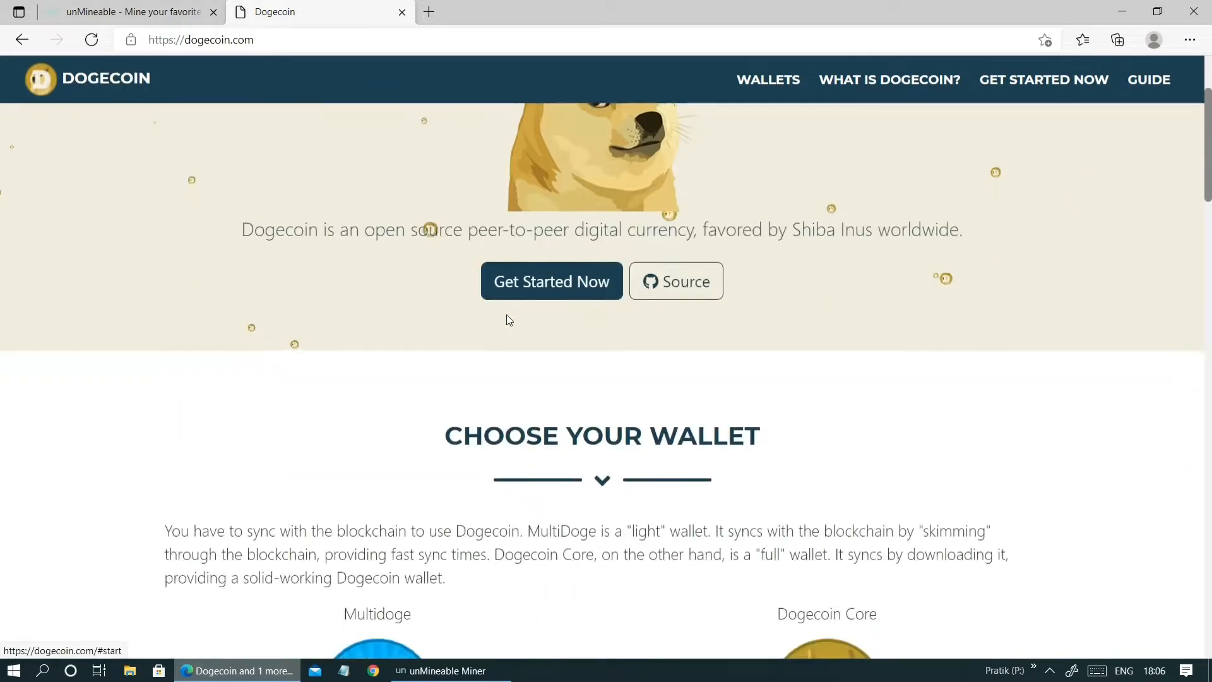
{"action": "scroll", "coordinate": [509, 318], "scroll_direction": "up", "scroll_amount": 2}
{"action": "scroll", "coordinate": [509, 319], "scroll_direction": "down", "scroll_amount": 15}
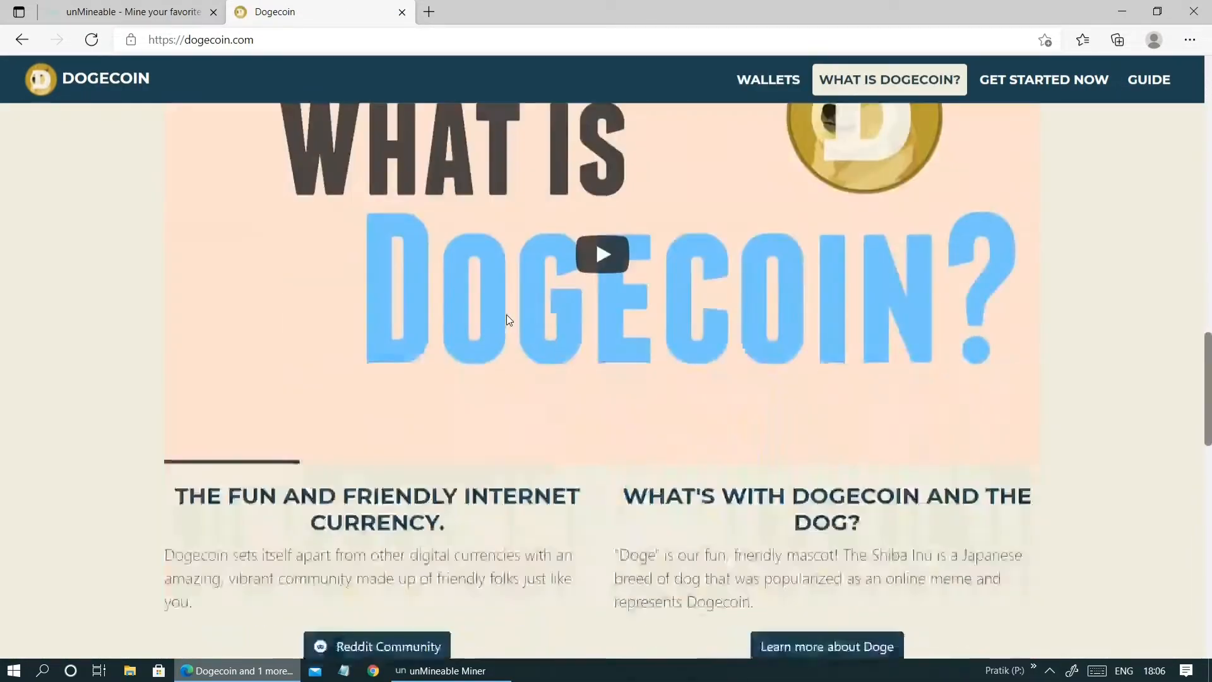
{"action": "scroll", "coordinate": [506, 314], "scroll_direction": "up", "scroll_amount": 3}
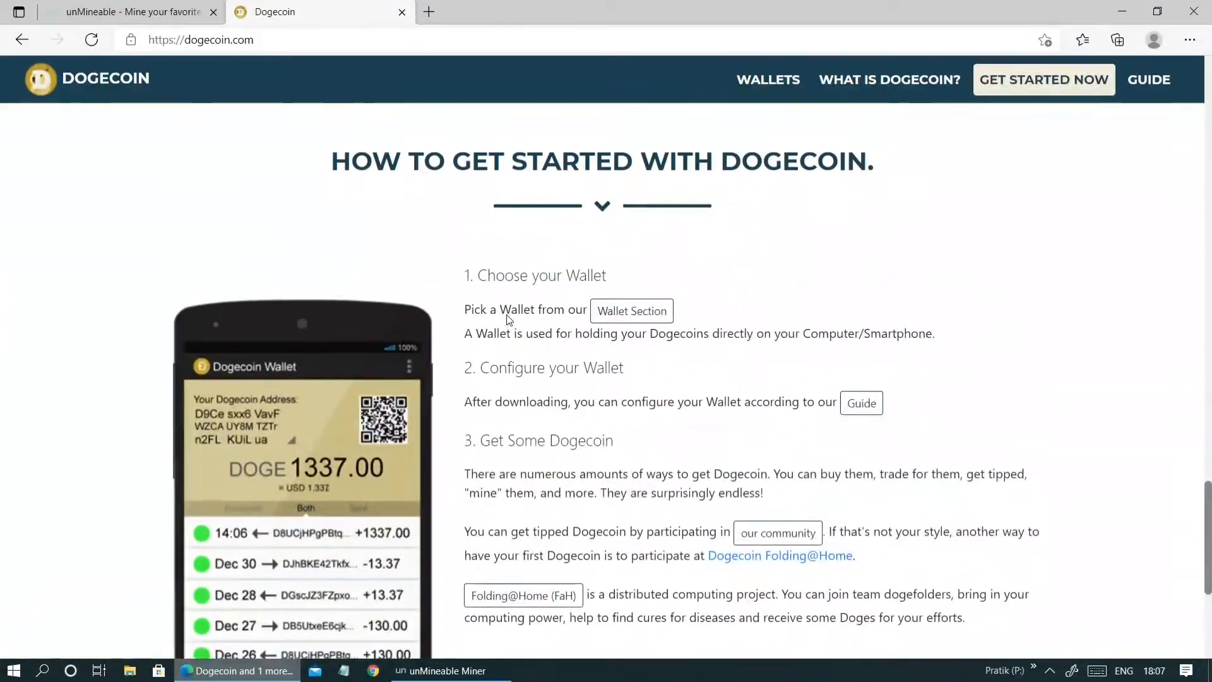
{"action": "left_click", "coordinate": [644, 334]}
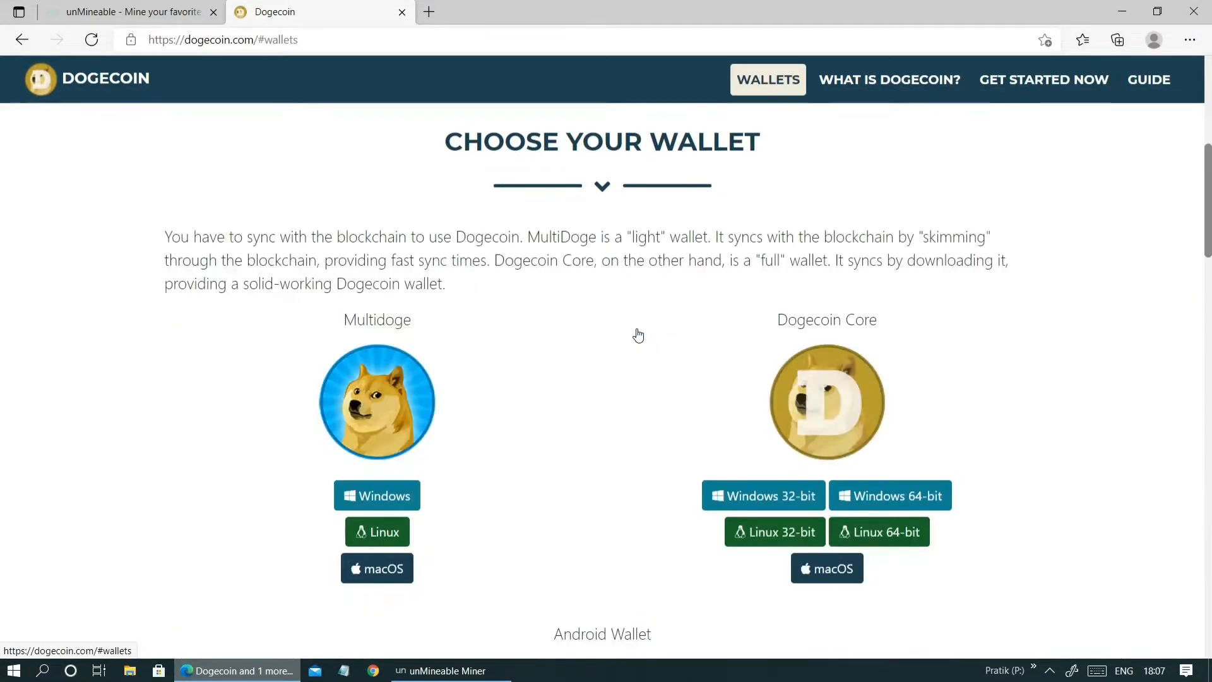
Compare the wallets on offer and download the Windows 64-bit version of Dogecoin Core.
{"action": "scroll", "coordinate": [523, 358], "scroll_direction": "down", "scroll_amount": 1}
{"action": "scroll", "coordinate": [523, 358], "scroll_direction": "up", "scroll_amount": 5}
{"action": "scroll", "coordinate": [523, 358], "scroll_direction": "down", "scroll_amount": 6}
{"action": "scroll", "coordinate": [523, 359], "scroll_direction": "up", "scroll_amount": 2}
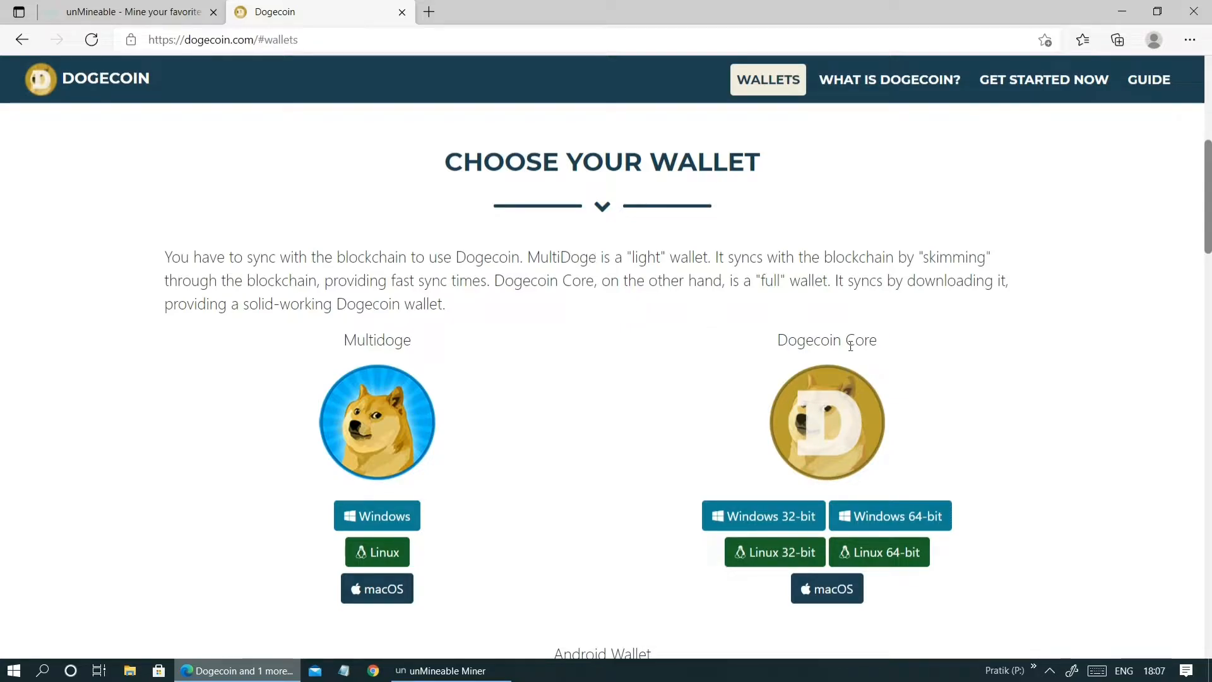
{"action": "scroll", "coordinate": [840, 492], "scroll_direction": "down", "scroll_amount": 1}
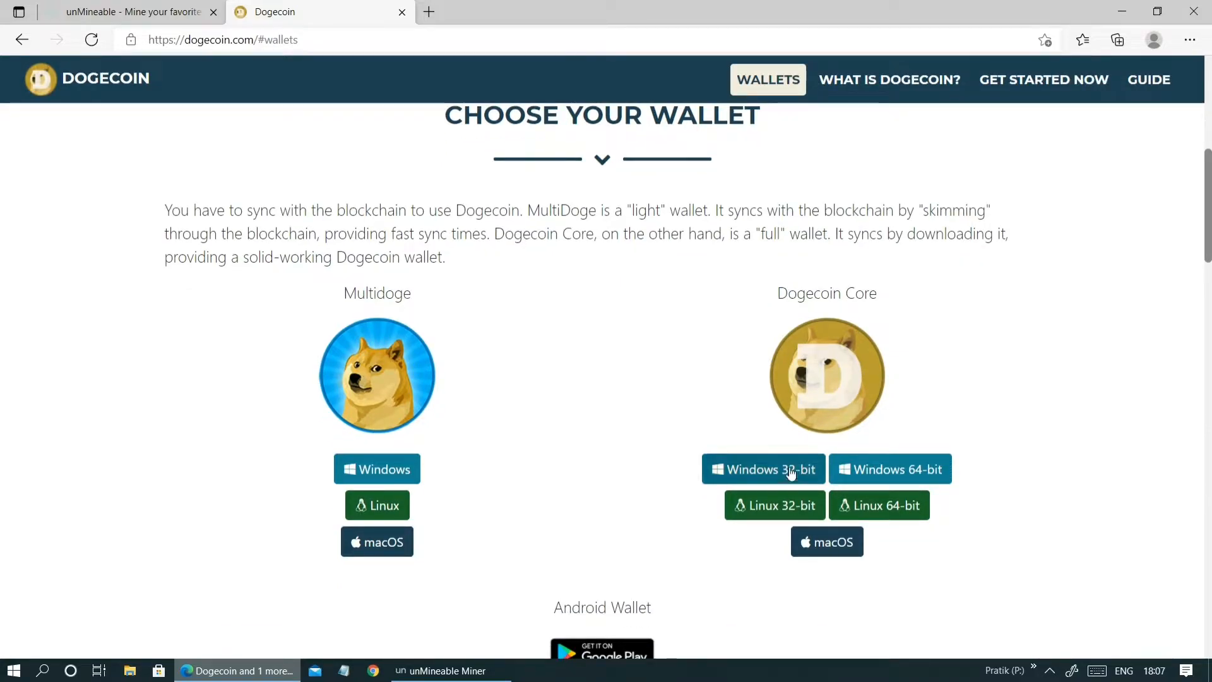
{"action": "left_click", "coordinate": [901, 471]}
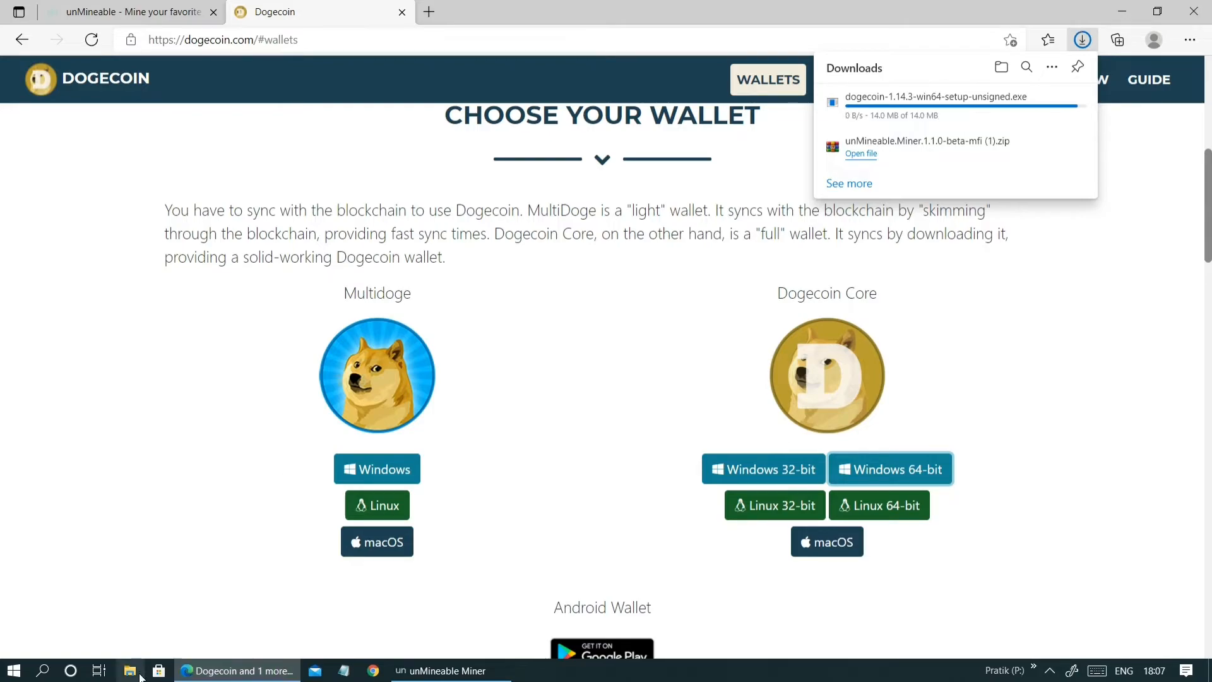
Switch to File Explorer, open the Dogecoin folder in Program Files and launch dogecoin-qt.
{"action": "left_click", "coordinate": [134, 676]}
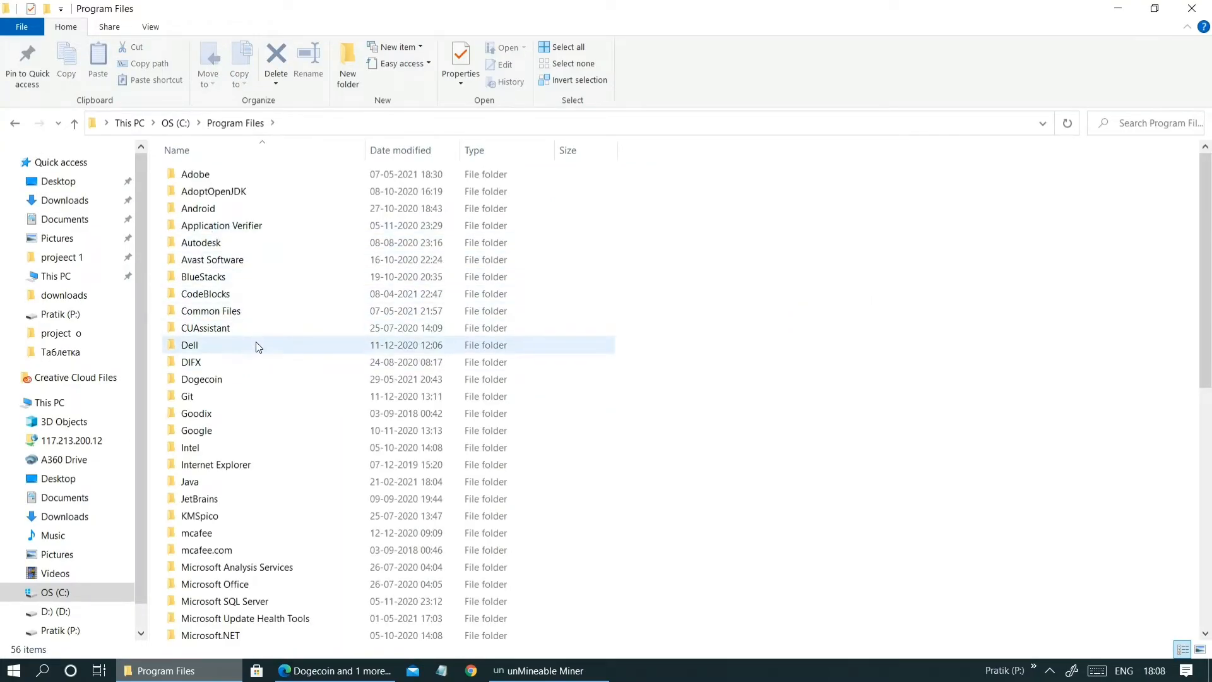
{"action": "double_click", "coordinate": [256, 376]}
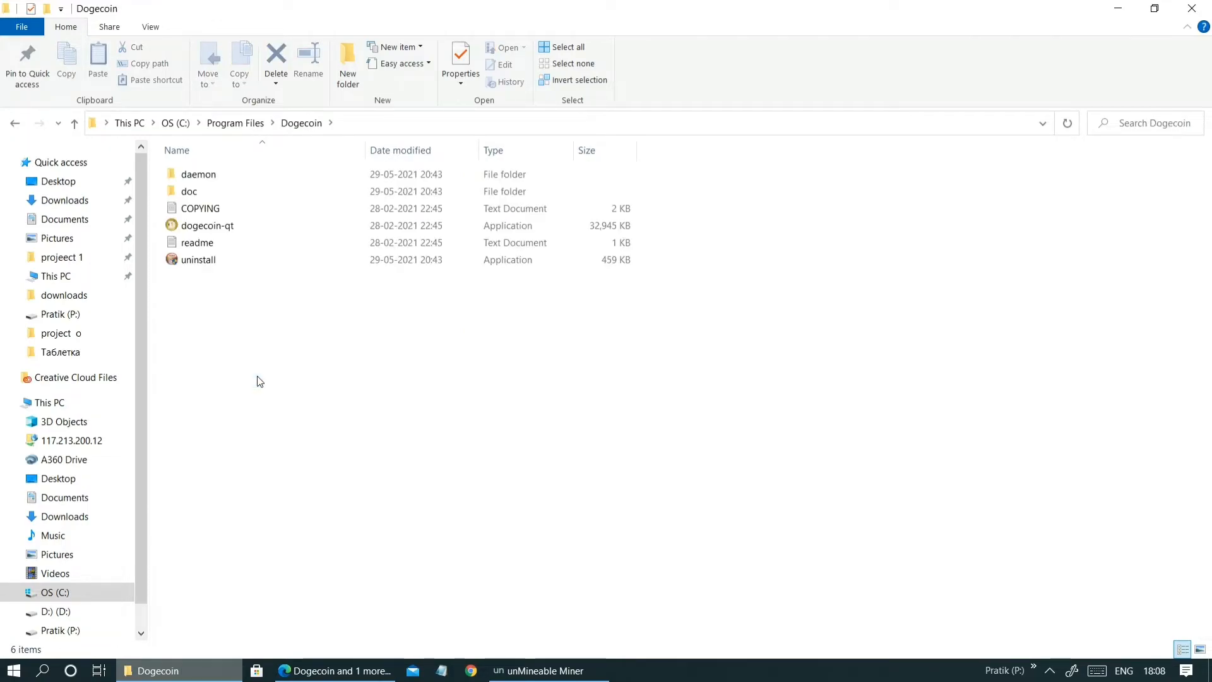
{"action": "double_click", "coordinate": [222, 232]}
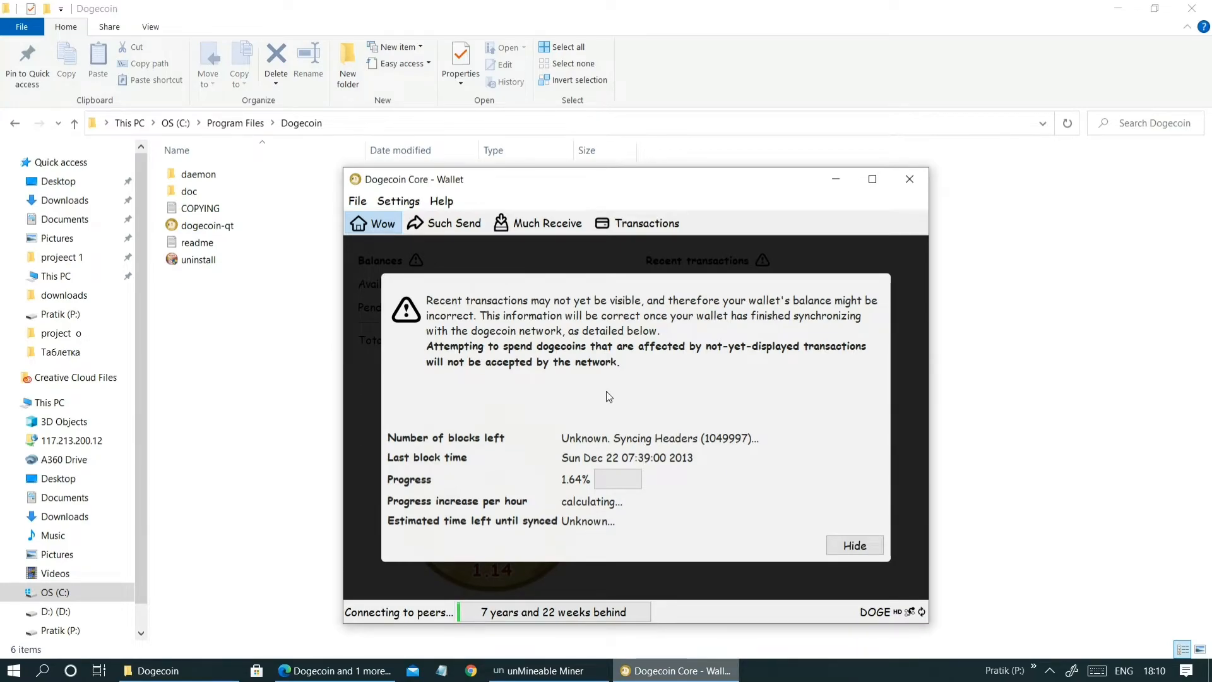
Open the wallet's list of receiving addresses and copy the unlabelled Dogecoin address.
{"action": "left_click", "coordinate": [357, 200]}
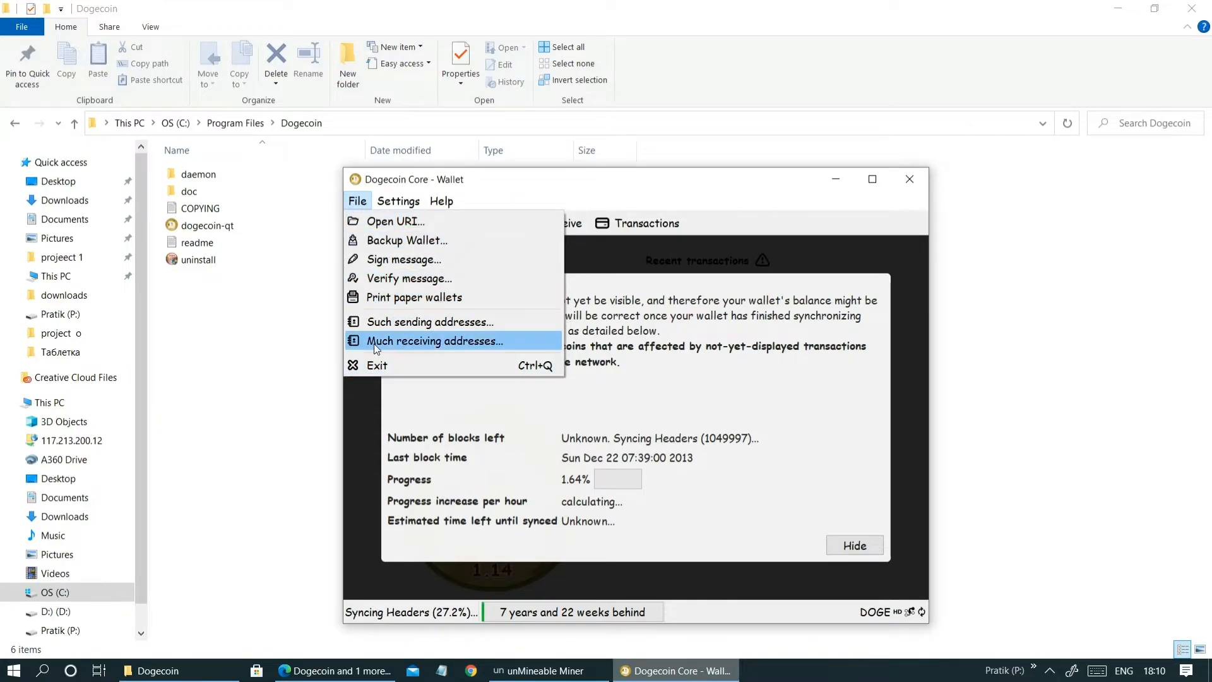
{"action": "left_click", "coordinate": [445, 341]}
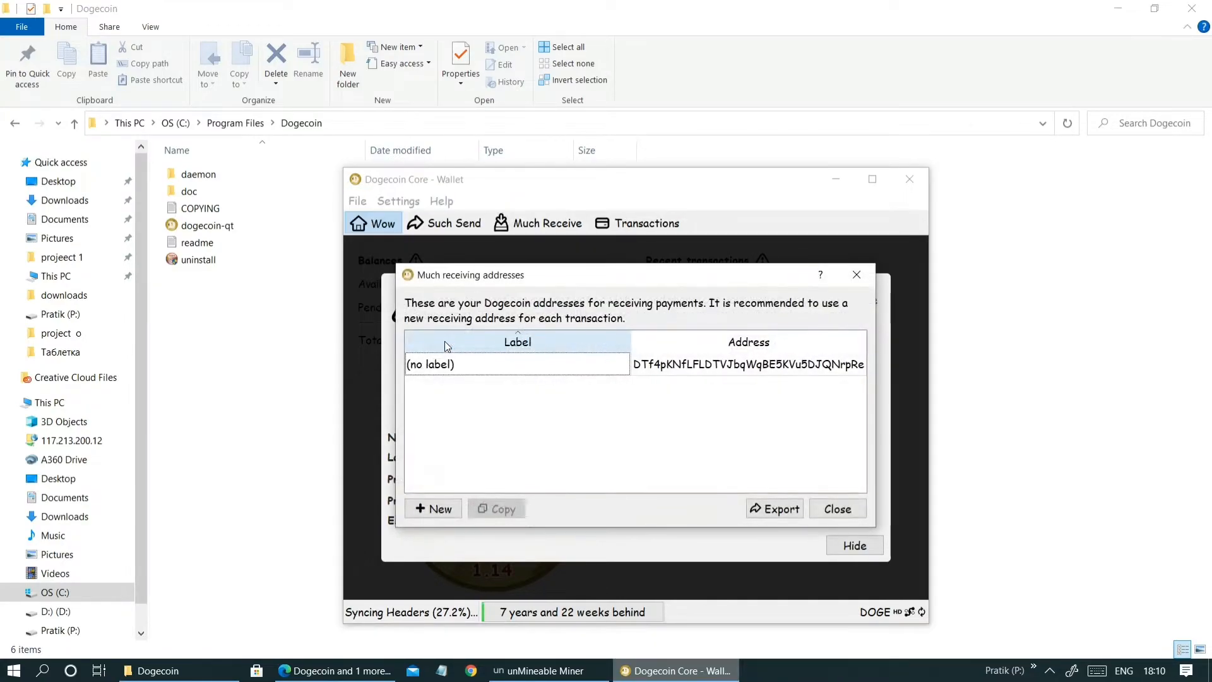
{"action": "left_click", "coordinate": [678, 365]}
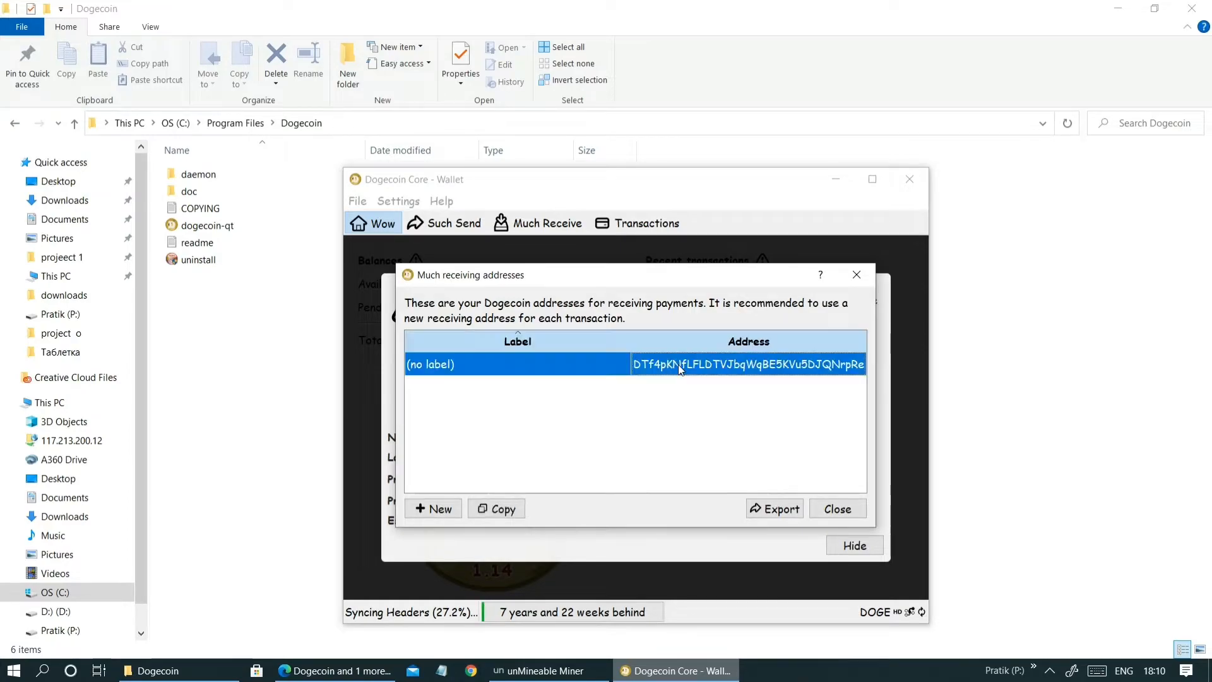
{"action": "left_click", "coordinate": [503, 511]}
Switch to unMineable Miner and start mining Dogecoin with the wallet's receiving address as payout address.
{"action": "left_click", "coordinate": [541, 671]}
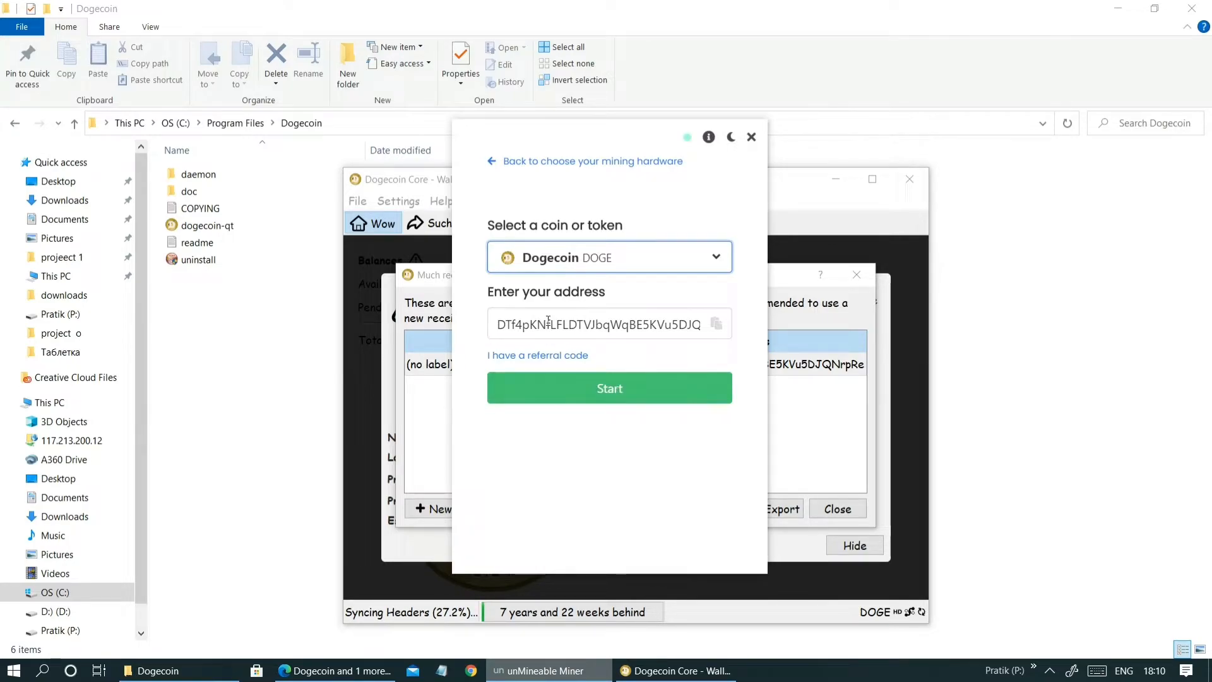
{"action": "left_click", "coordinate": [613, 396]}
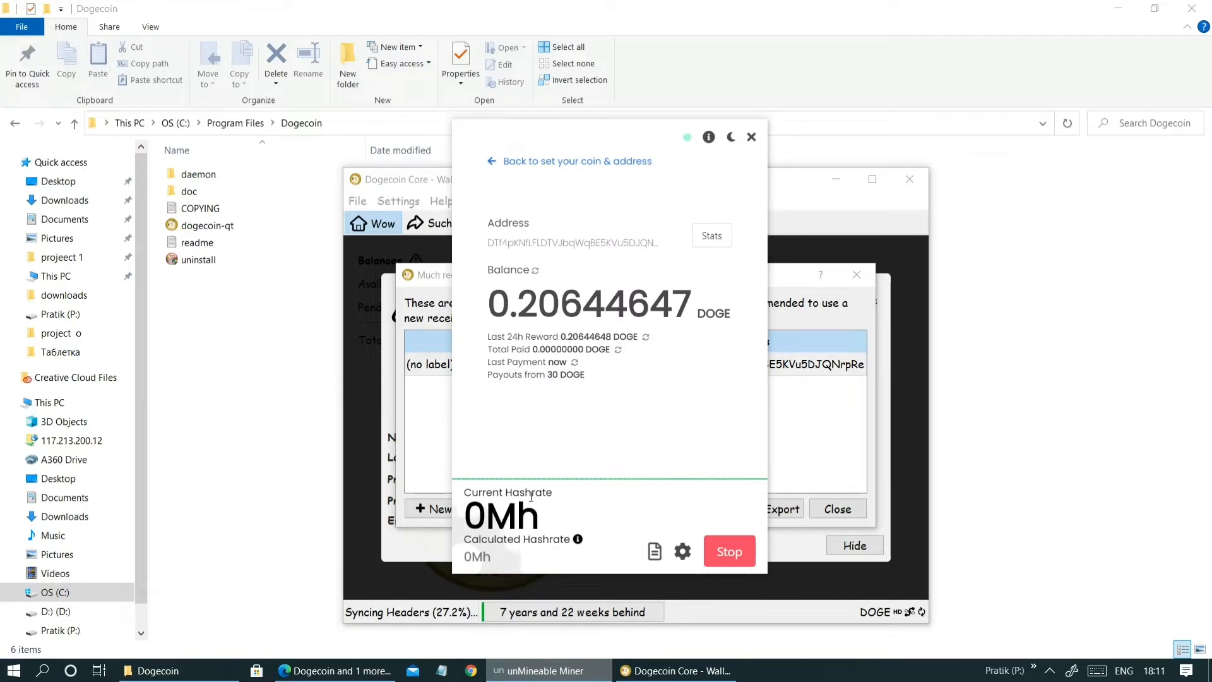
Review the miner's intensity, GPU algorithm, worker name, referral code and auto-start settings, then close them without changes.
{"action": "left_click", "coordinate": [683, 553]}
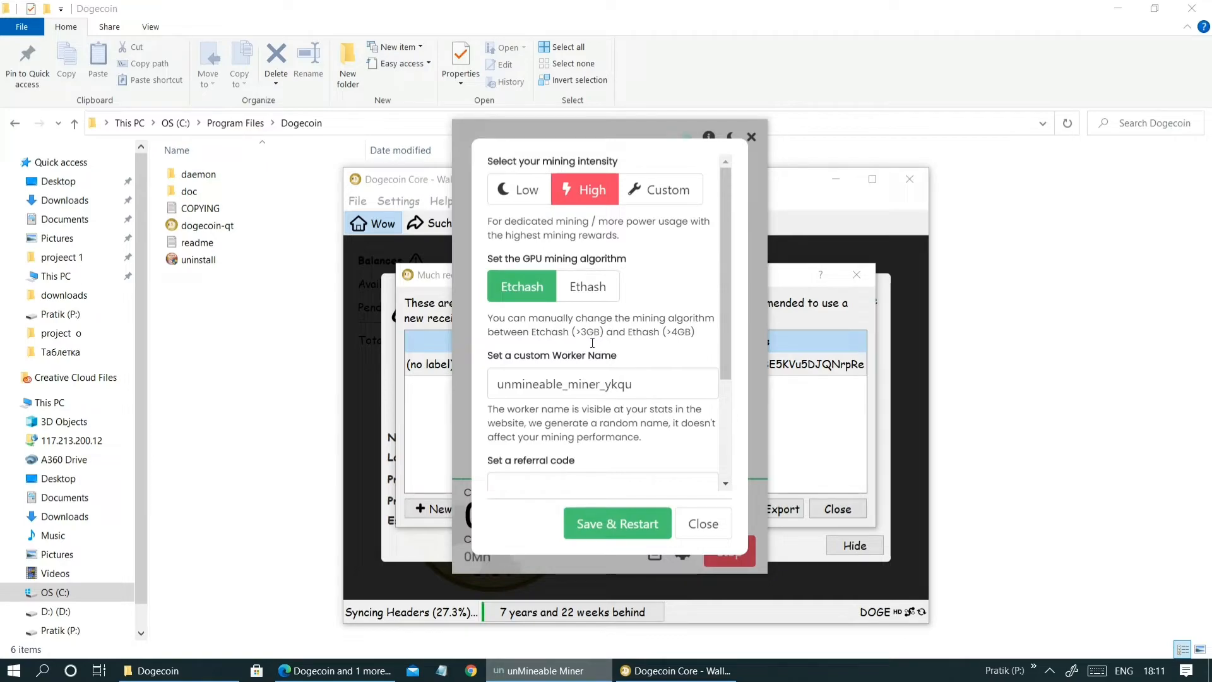
{"action": "scroll", "coordinate": [593, 342], "scroll_direction": "down", "scroll_amount": 3}
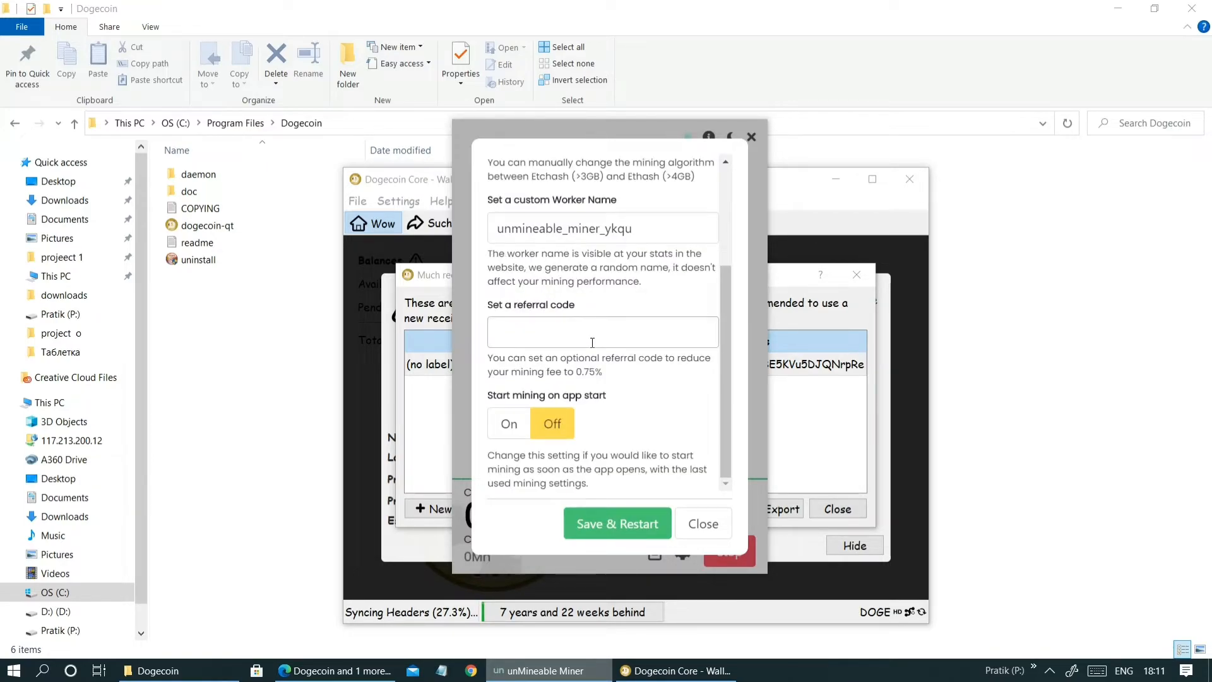
{"action": "scroll", "coordinate": [593, 343], "scroll_direction": "up", "scroll_amount": 3}
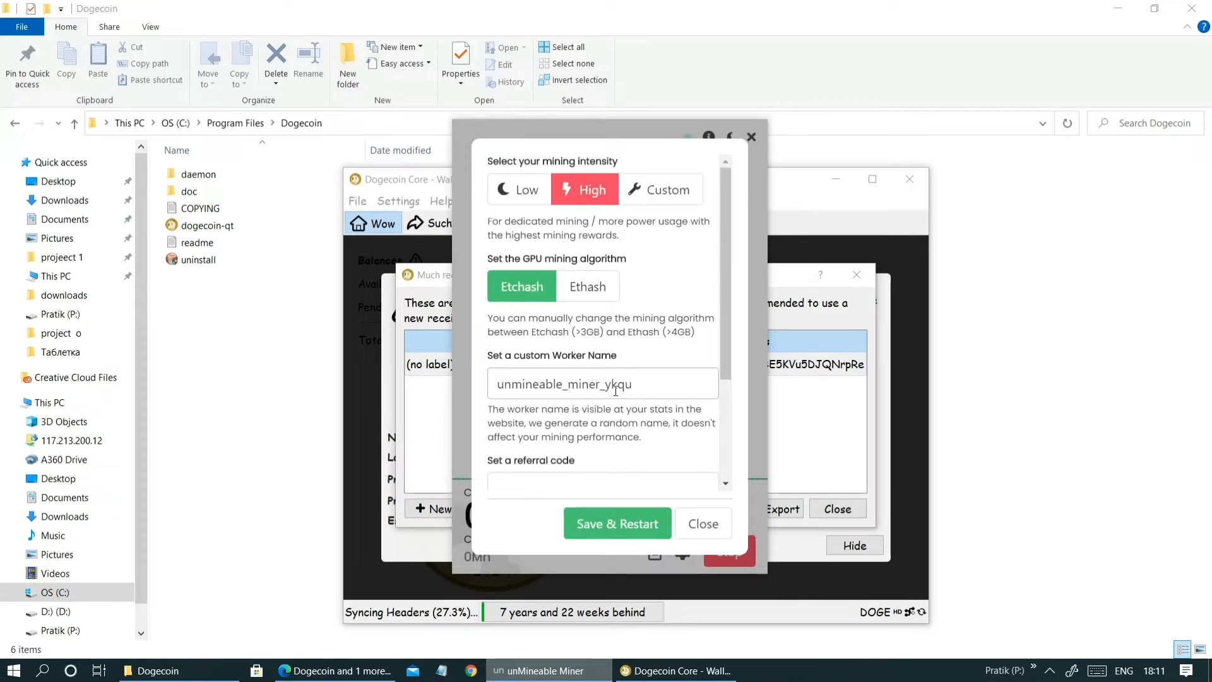
{"action": "left_click", "coordinate": [714, 525]}
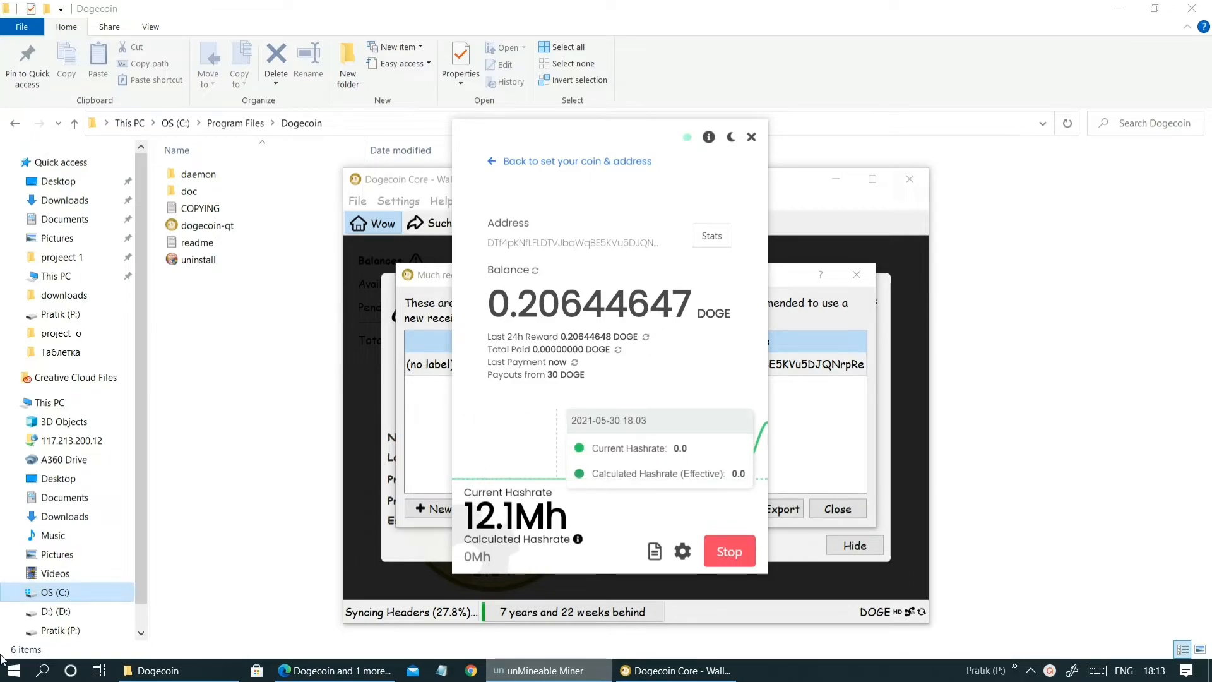
Open Task Manager and examine the performance graphs, utilization, memory use and temperature of GPU 1.
{"action": "left_click", "coordinate": [67, 673]}
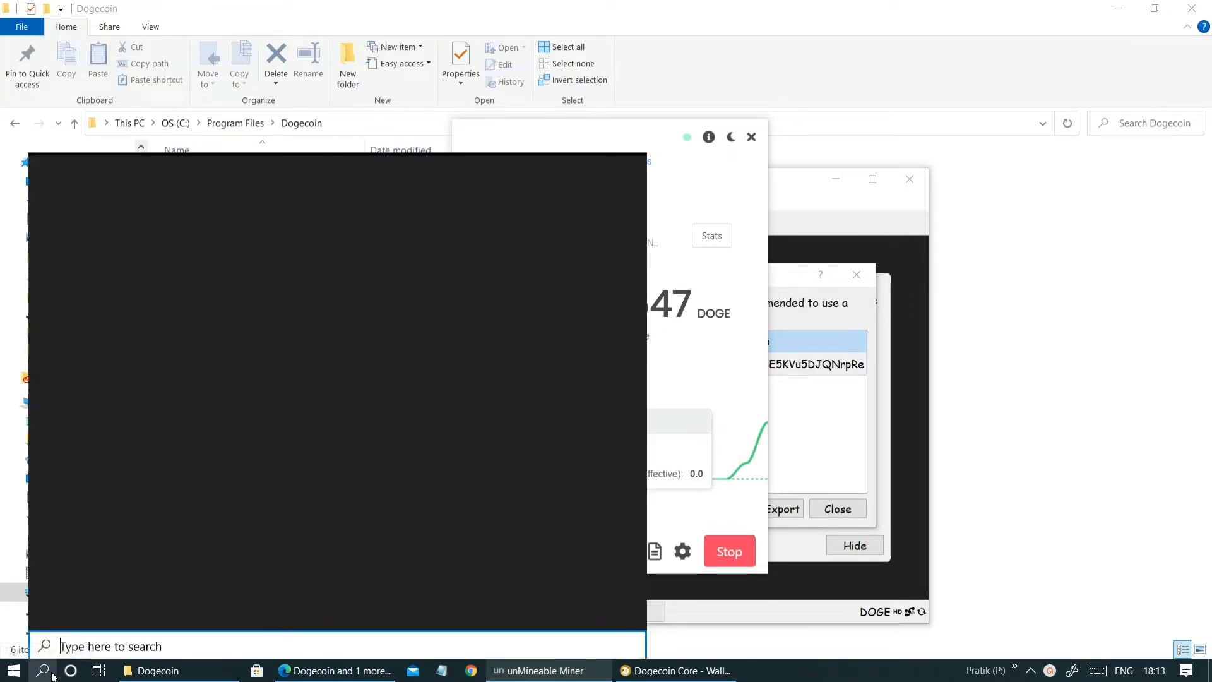
{"action": "left_click", "coordinate": [118, 376]}
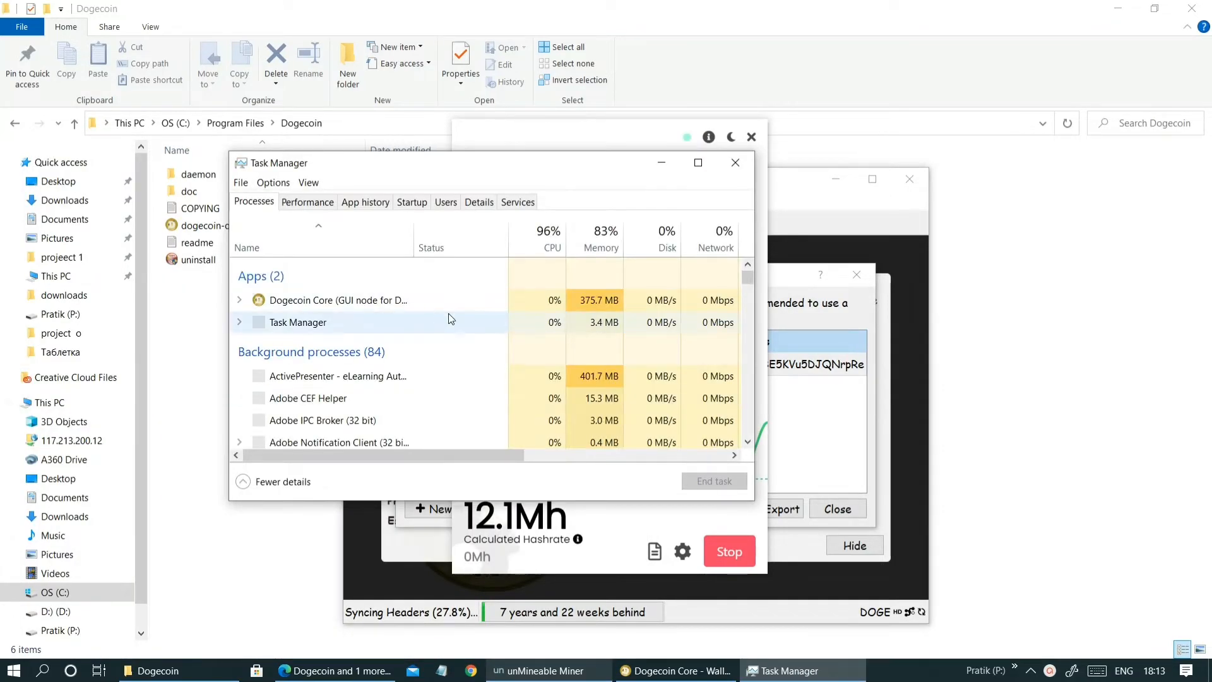
{"action": "left_click", "coordinate": [302, 203]}
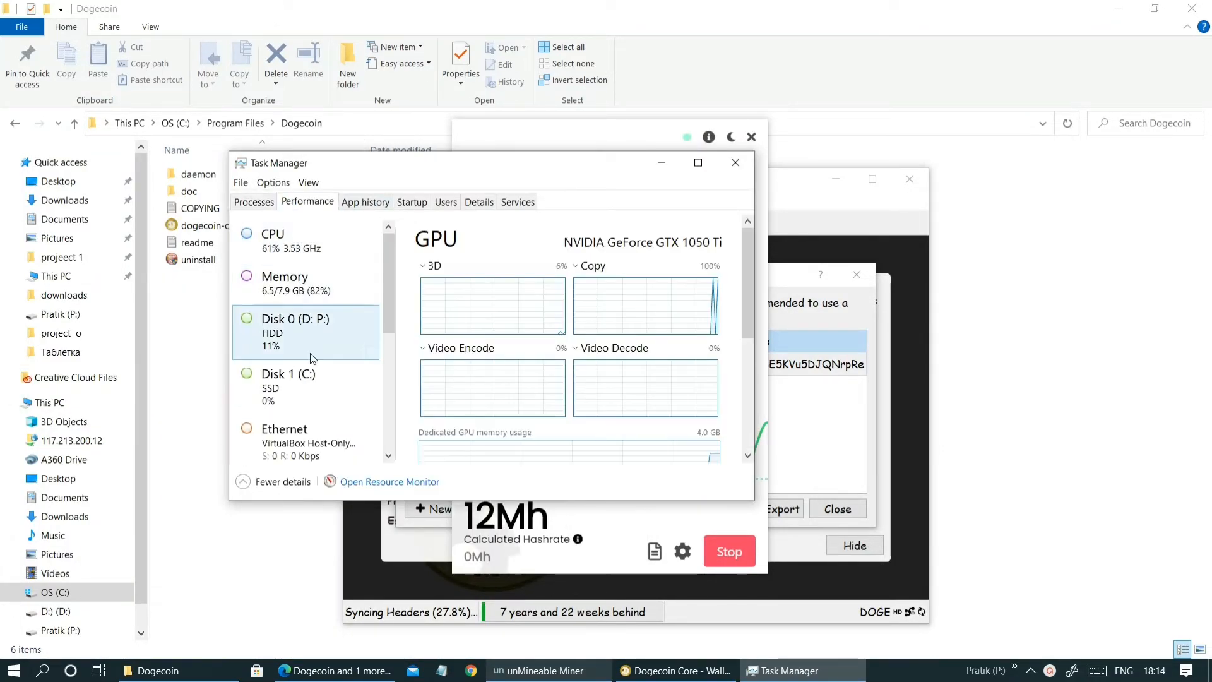
{"action": "scroll", "coordinate": [385, 303], "scroll_direction": "down", "scroll_amount": 4}
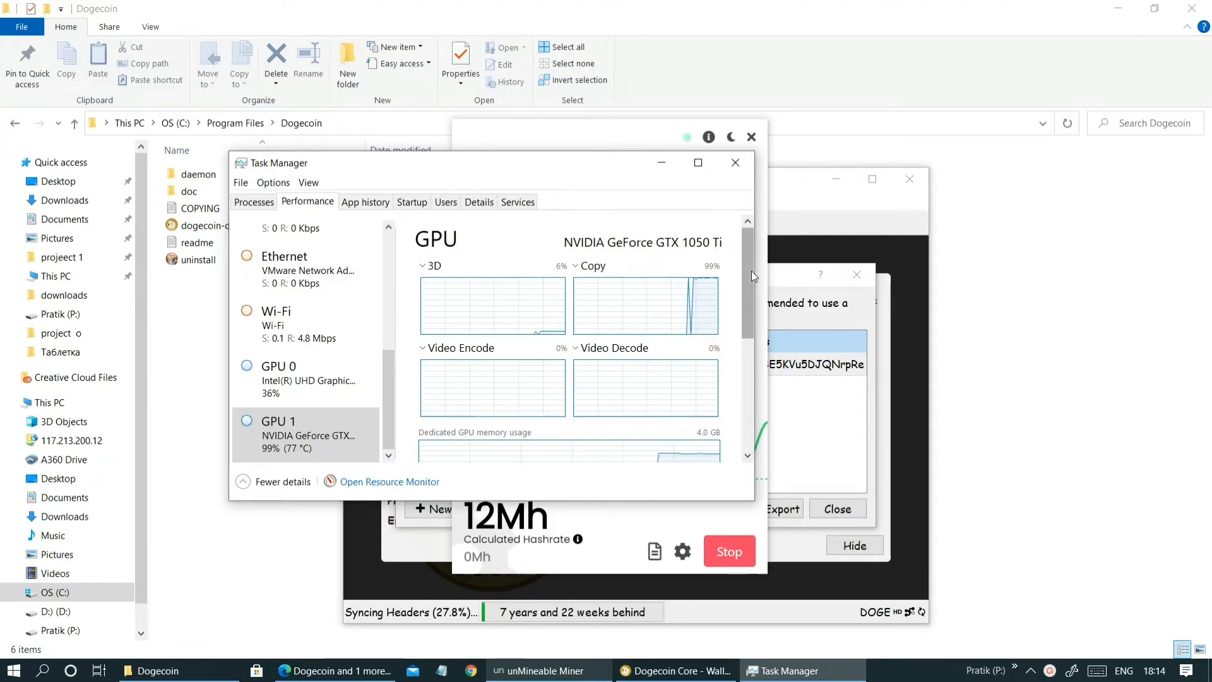
{"action": "left_click", "coordinate": [746, 404]}
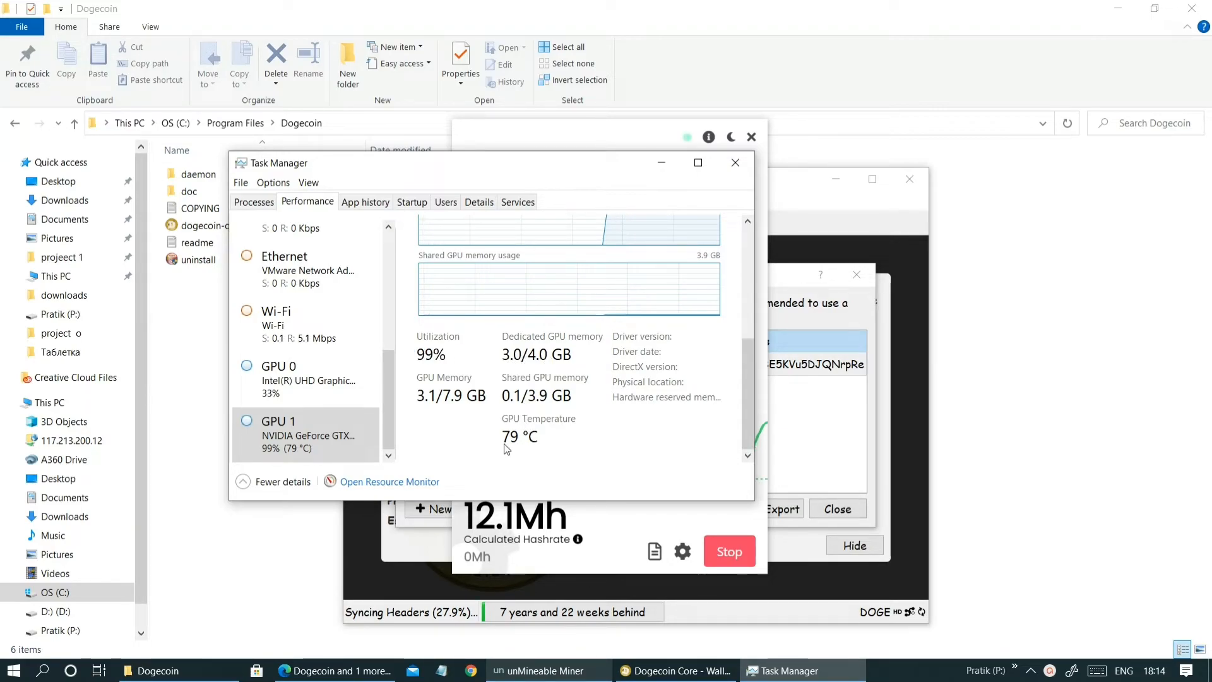
{"action": "scroll", "coordinate": [508, 449], "scroll_direction": "up", "scroll_amount": 3}
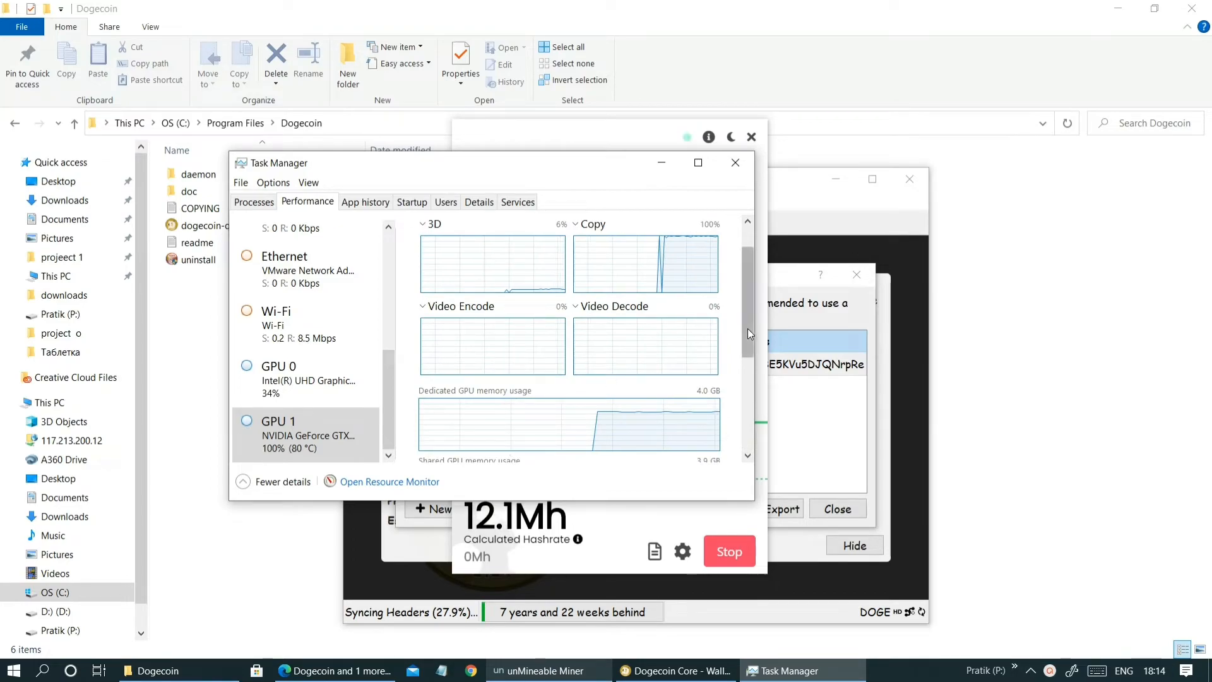
{"action": "scroll", "coordinate": [748, 329], "scroll_direction": "down", "scroll_amount": 3}
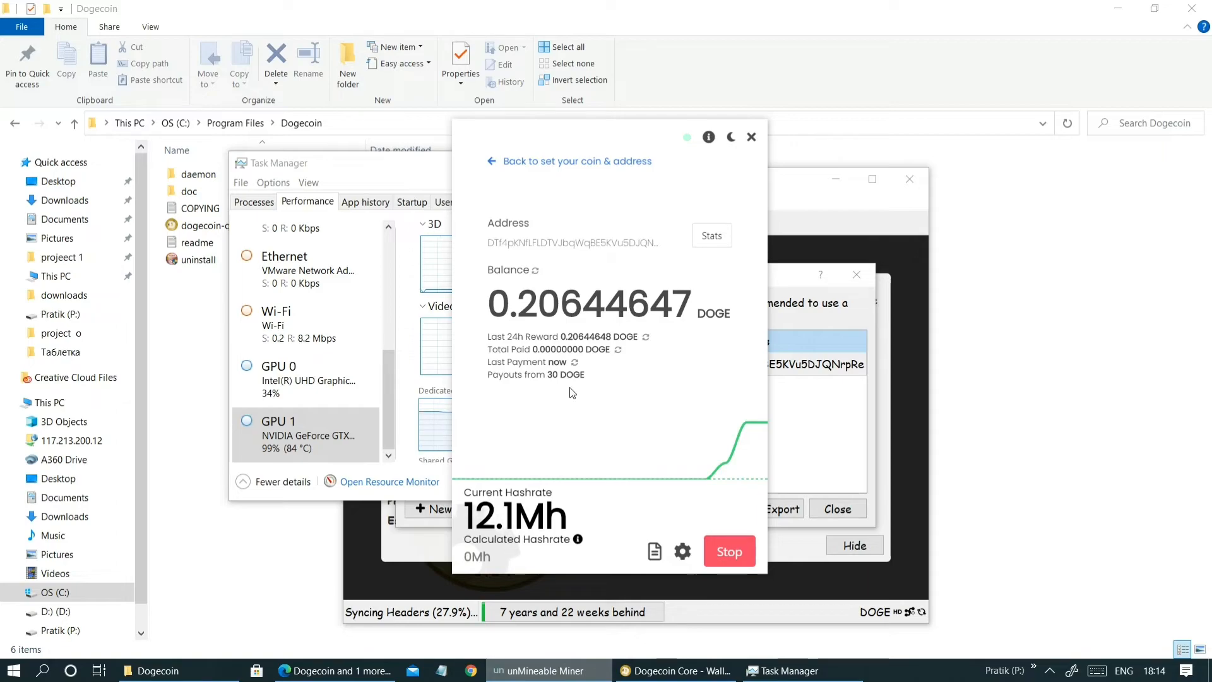
Open the miner's online stats page for the wallet address and examine the mined balance and minimum payment.
{"action": "left_click", "coordinate": [713, 236]}
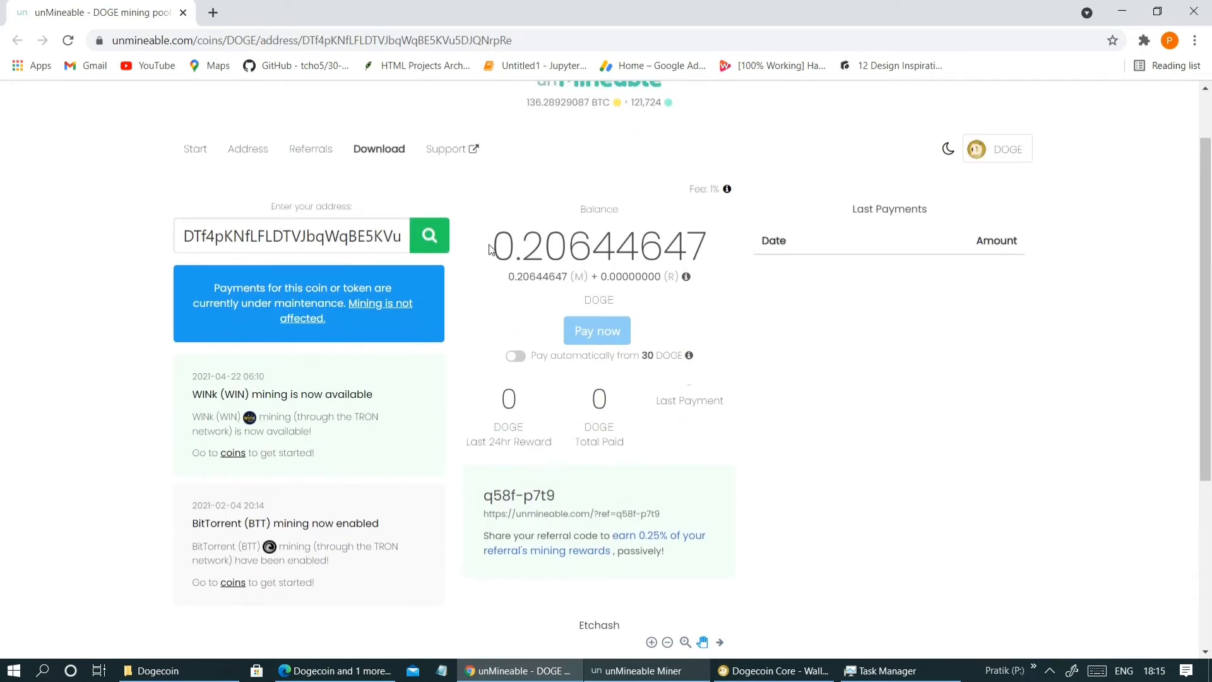
{"action": "left_click_drag", "start_coordinate": [490, 249], "coordinate": [714, 245]}
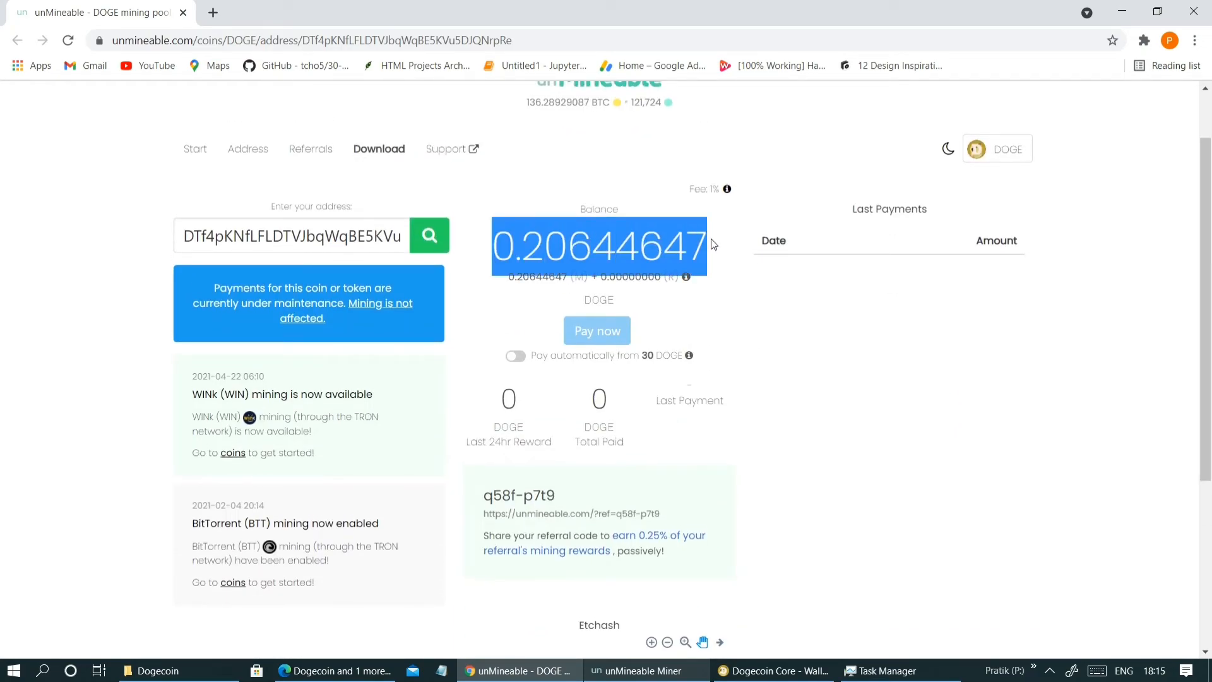
{"action": "left_click", "coordinate": [752, 345]}
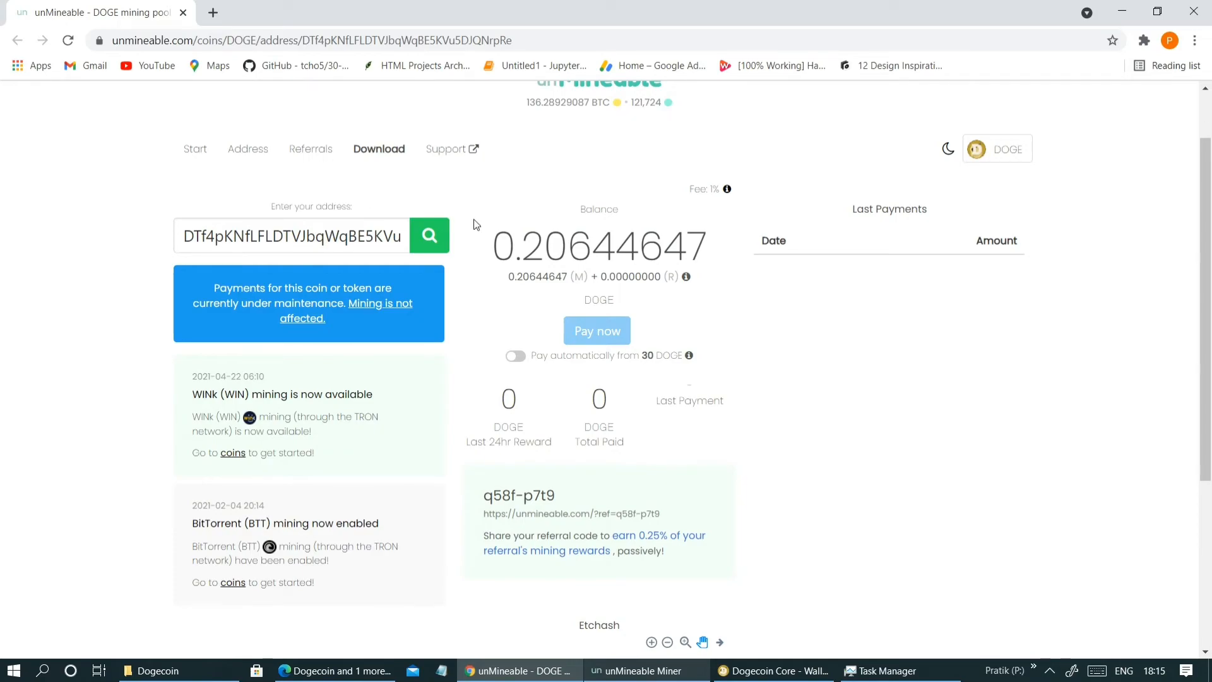
{"action": "left_click_drag", "start_coordinate": [488, 244], "coordinate": [738, 237]}
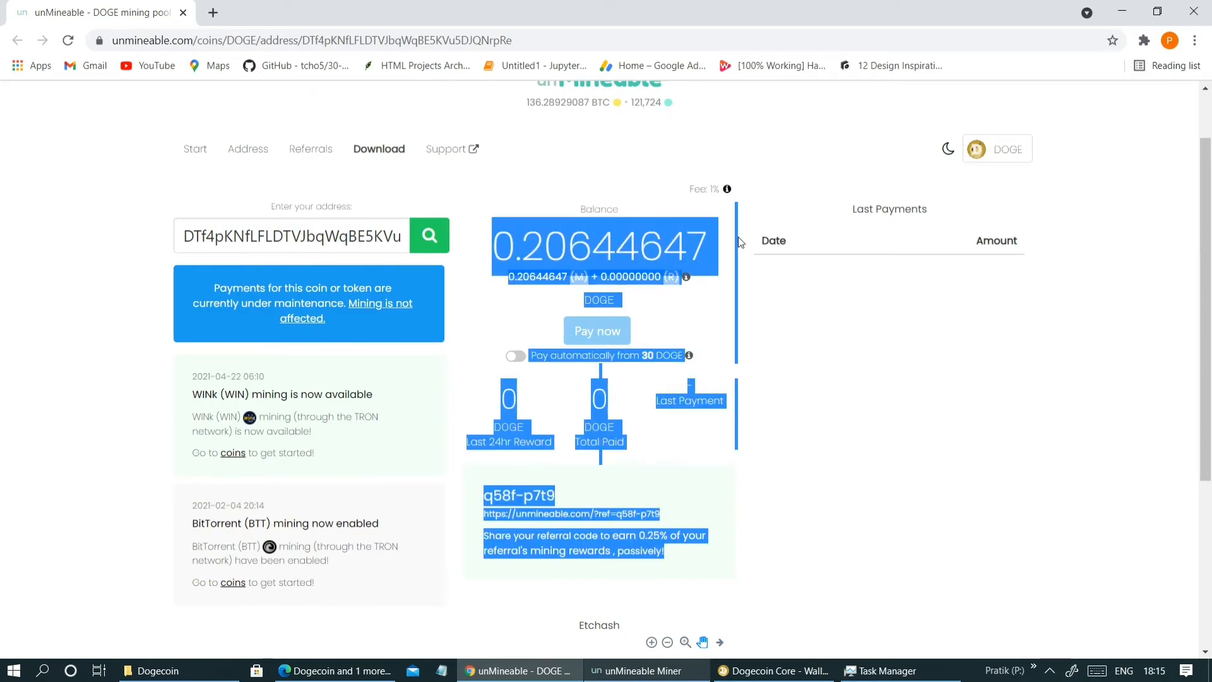
{"action": "left_click", "coordinate": [824, 320]}
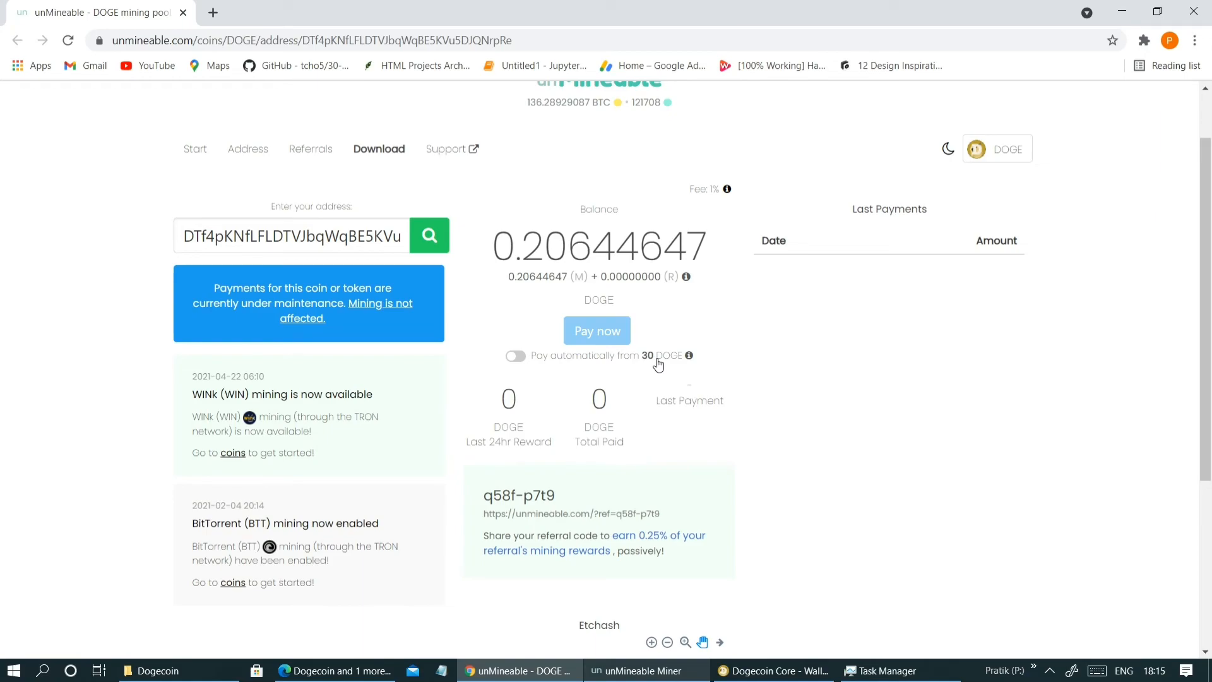
{"action": "mouse_move", "coordinate": [593, 324]}
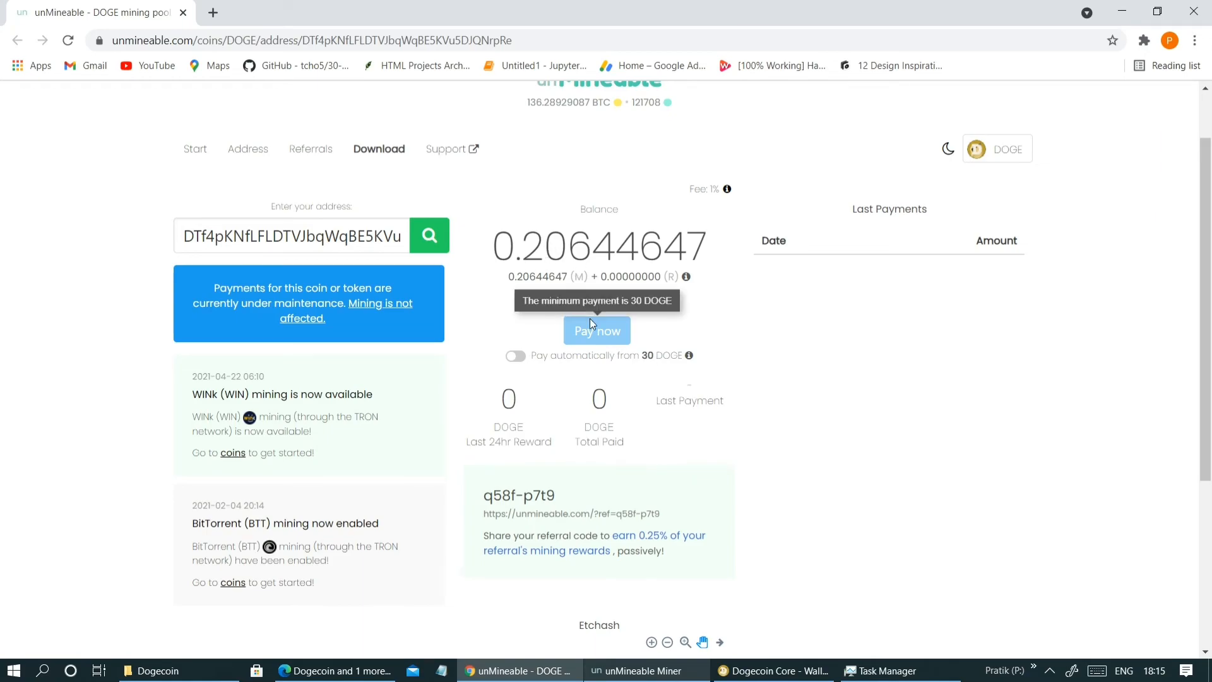